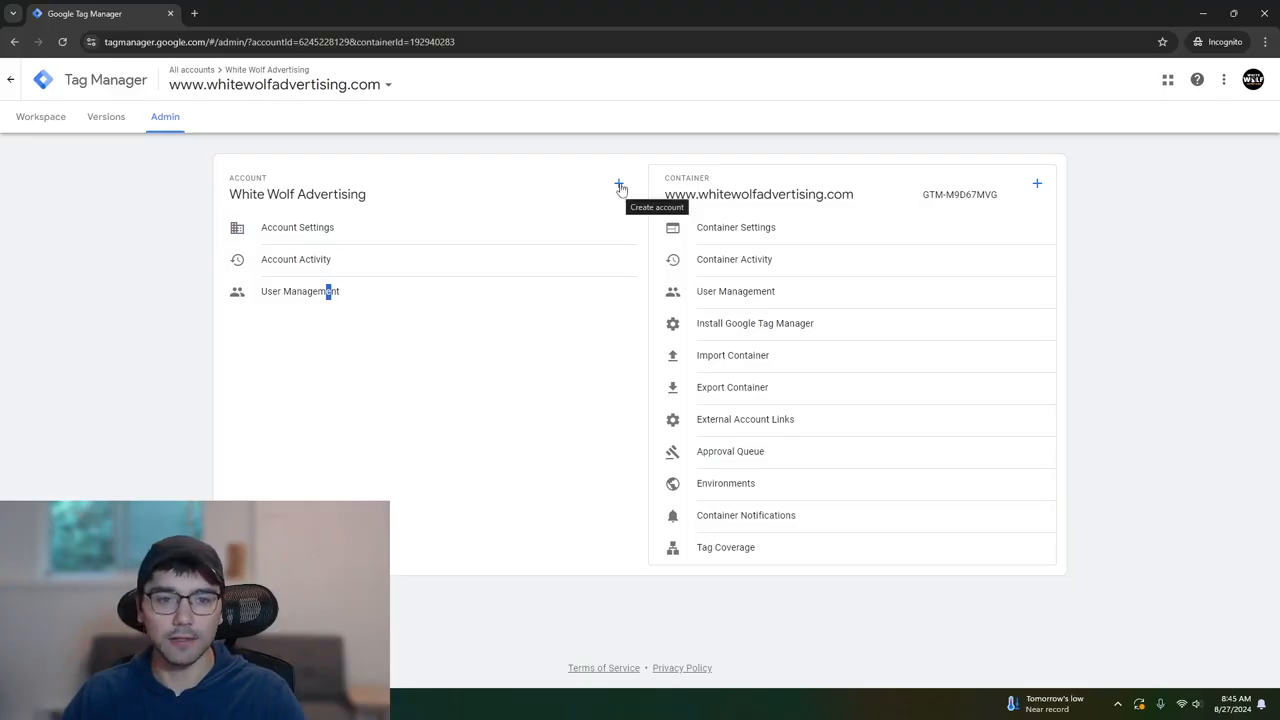
pyautogui.click(619, 187)
pyautogui.click(350, 266)
pyautogui.write('Tommy Enterprises')
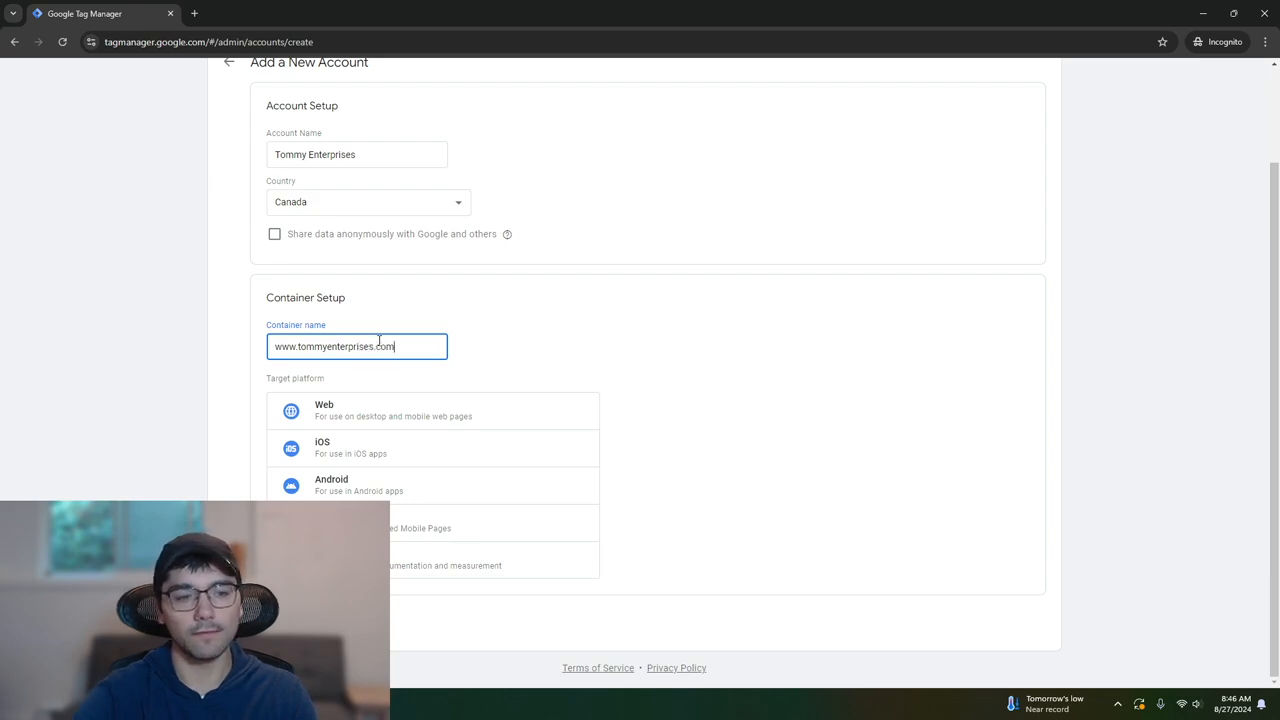
pyautogui.click(666, 351)
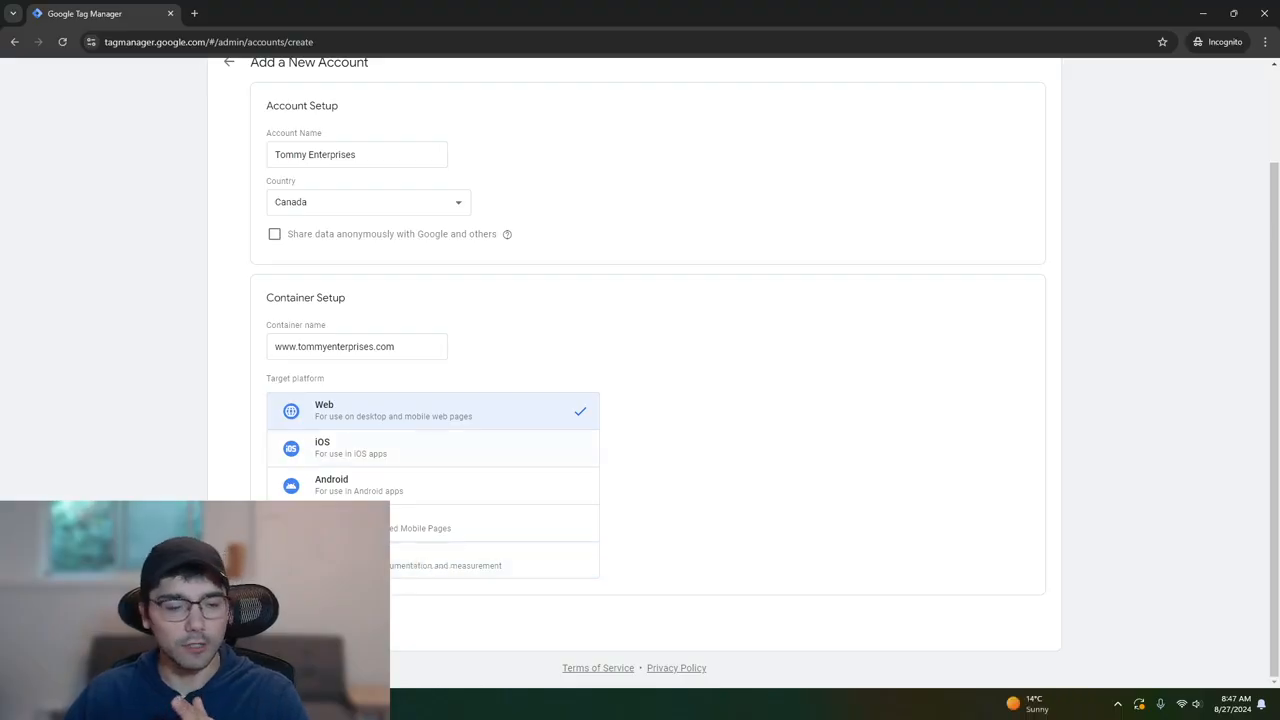
pyautogui.click(282, 622)
pyautogui.scroll(-3, 767, 447)
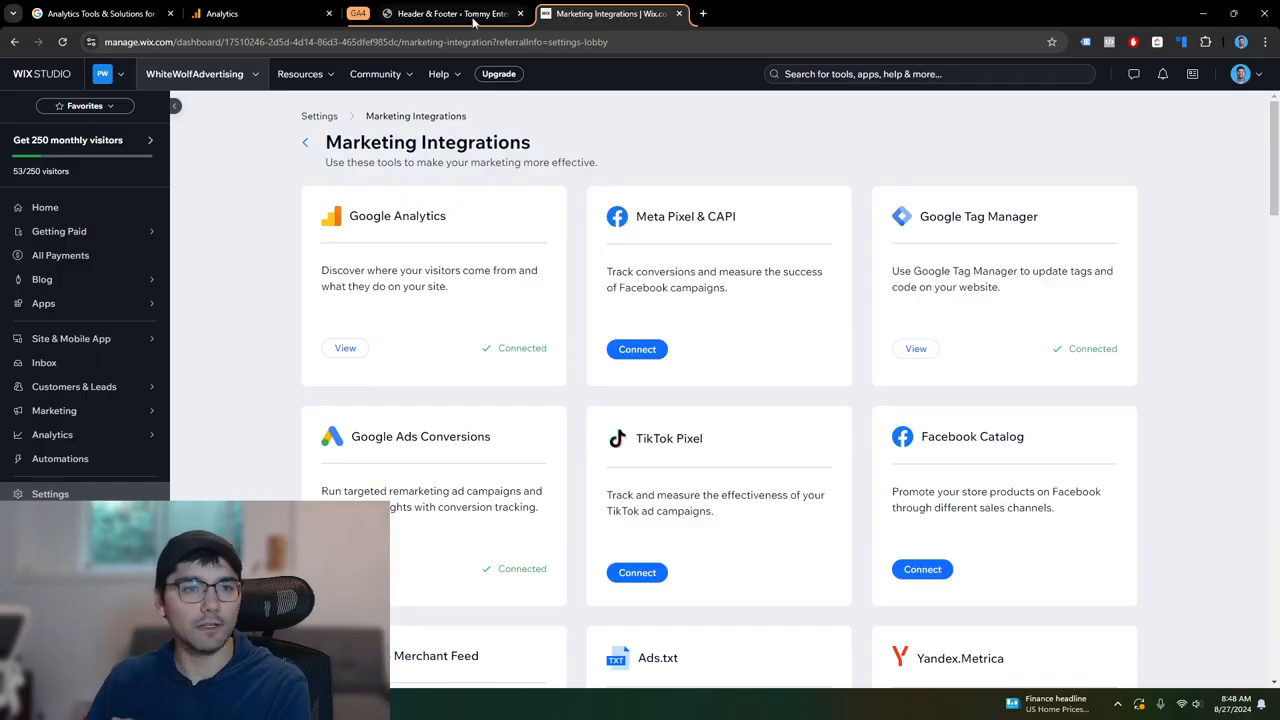
# Step: Copy the Tag Manager head snippet into WPCode's global Header on the WordPress site and the noscript snippet into the body code box
pyautogui.click(452, 13)
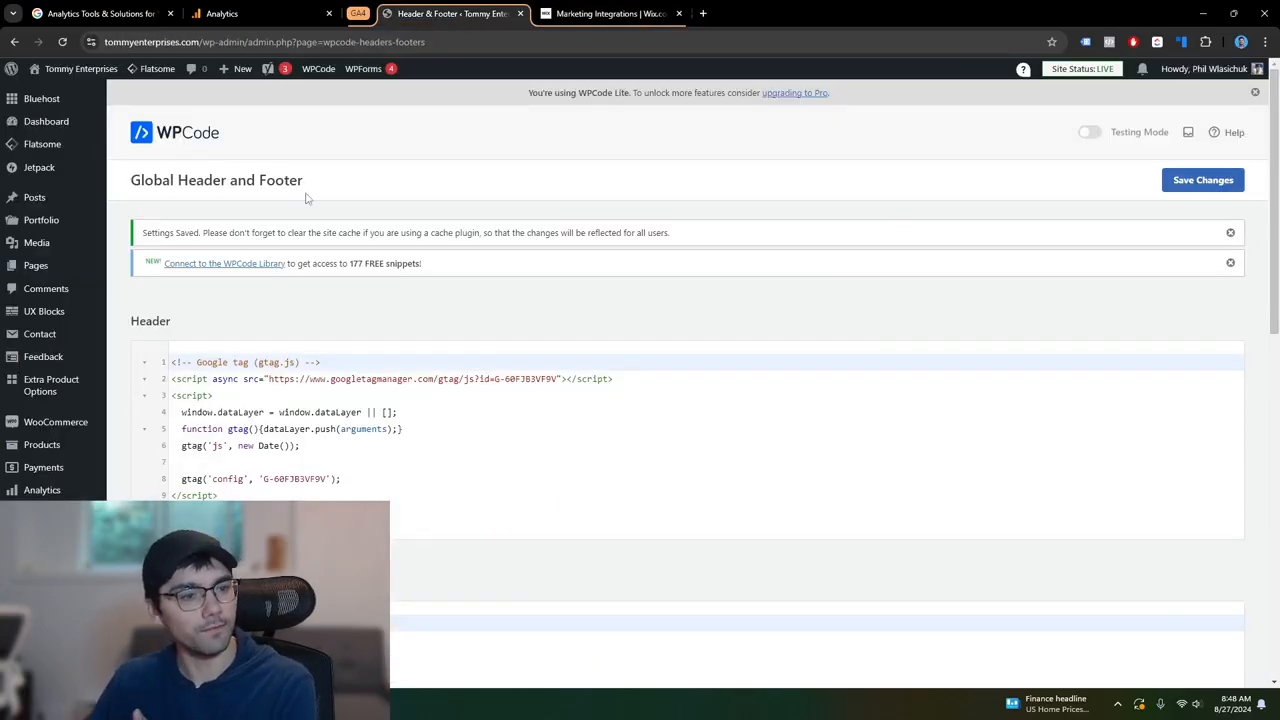
pyautogui.hotkey('alt', 'Tab')
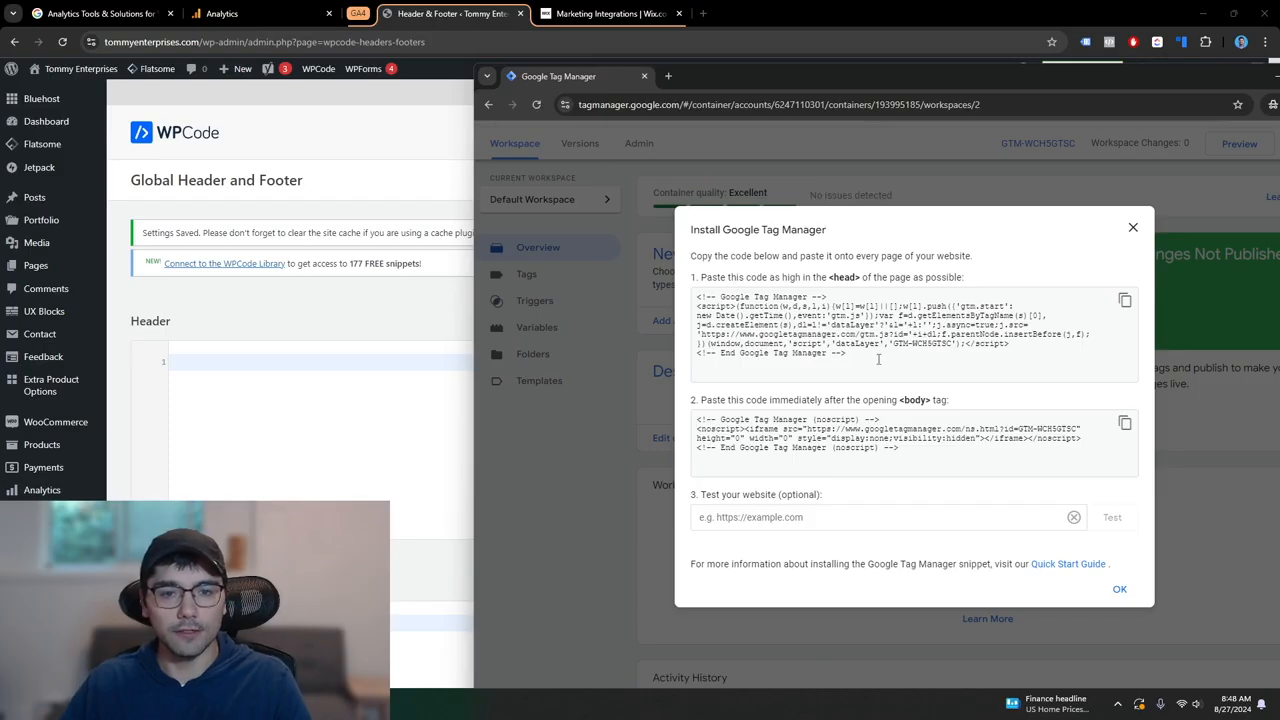
pyautogui.moveTo(866, 358); pyautogui.dragTo(674, 292)
pyautogui.hotkey('ctrl', 'c')
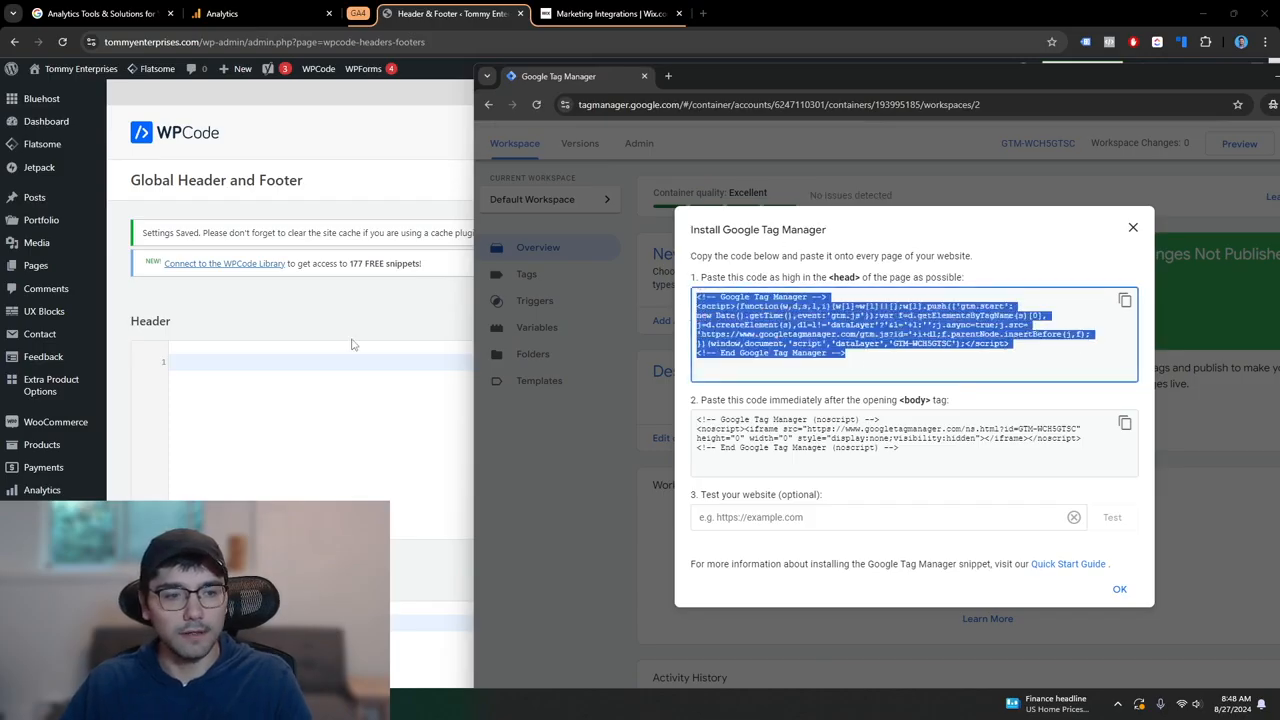
pyautogui.click(245, 437)
pyautogui.hotkey('ctrl', 'v')
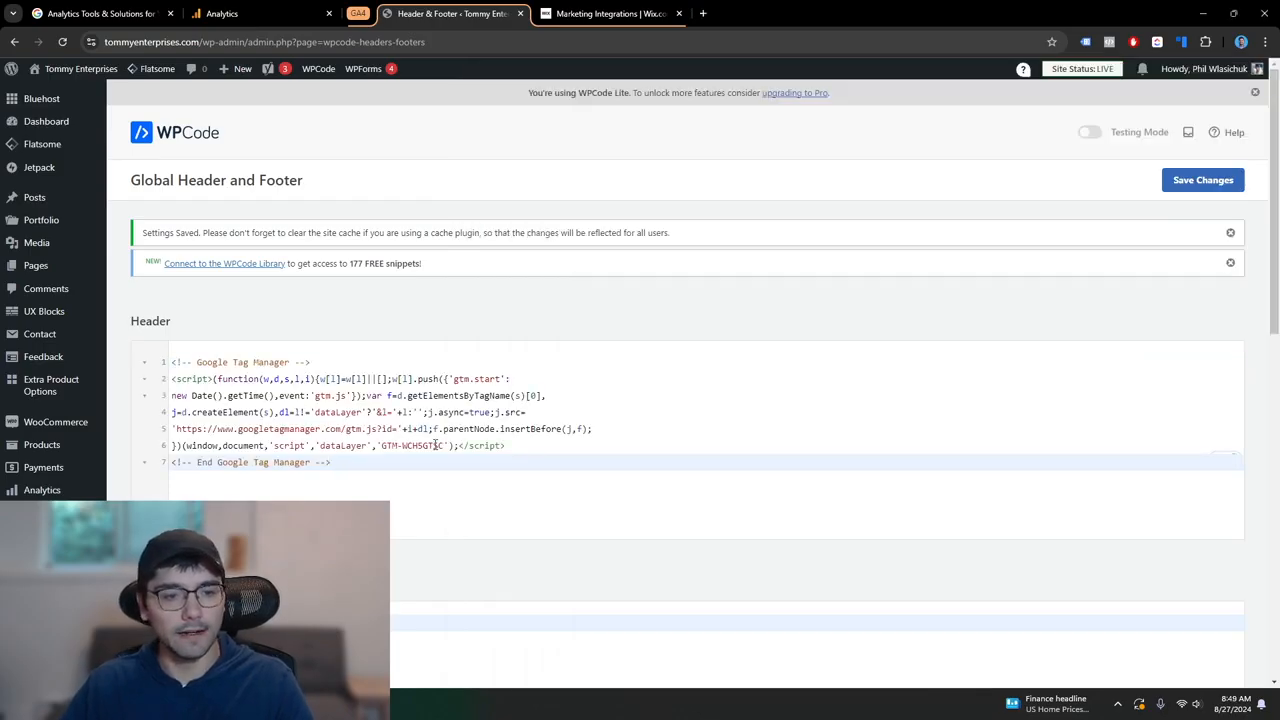
pyautogui.hotkey('alt', 'Tab')
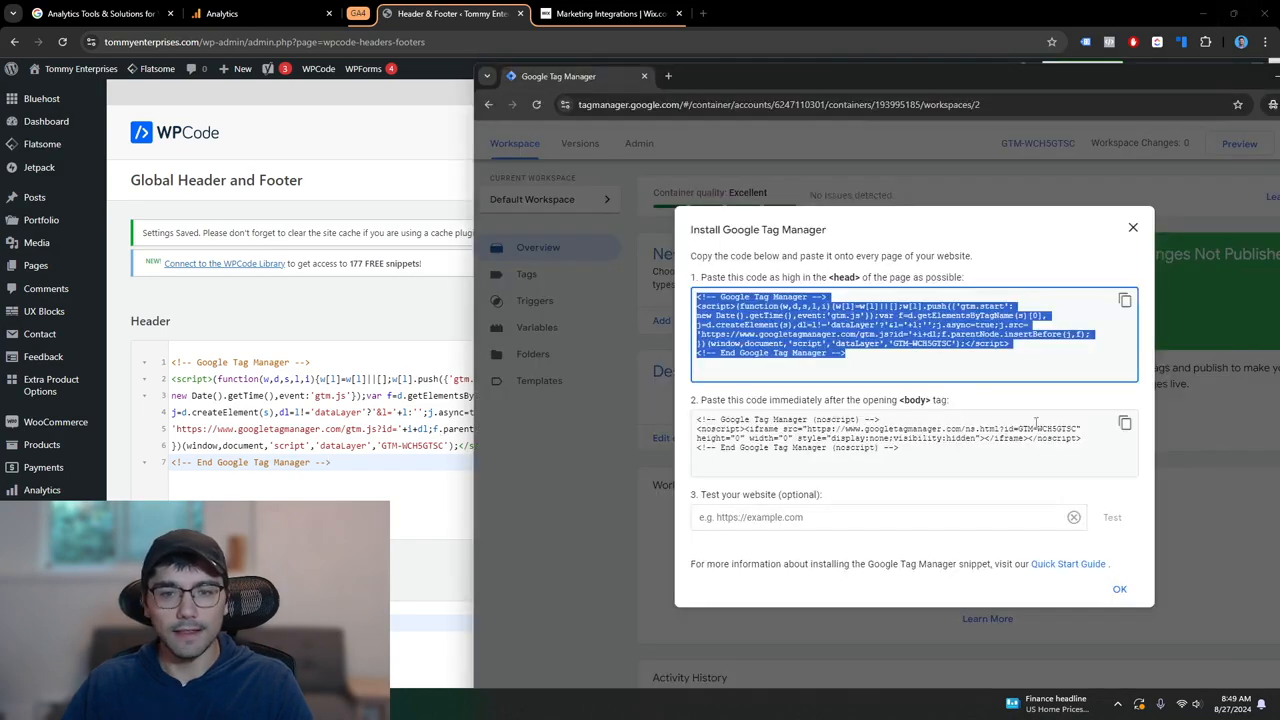
pyautogui.click(1128, 426)
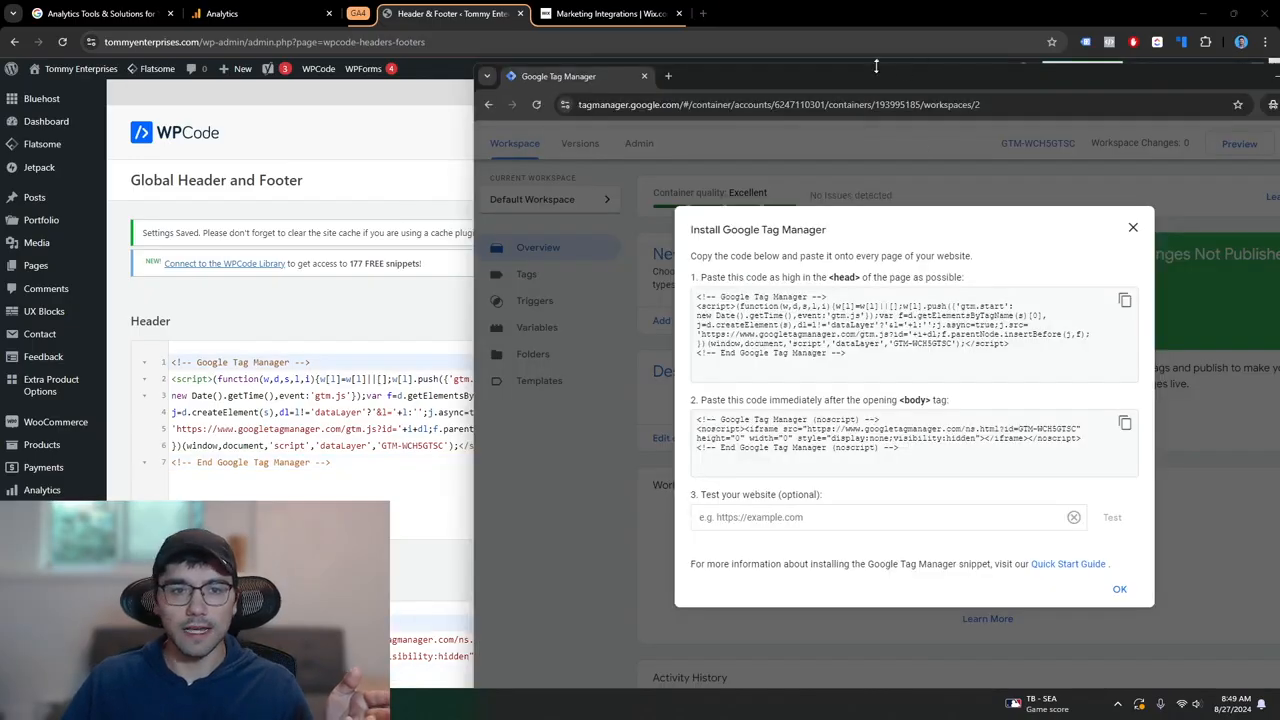
pyautogui.moveTo(877, 66); pyautogui.dragTo(351, 44)
pyautogui.click(614, 480)
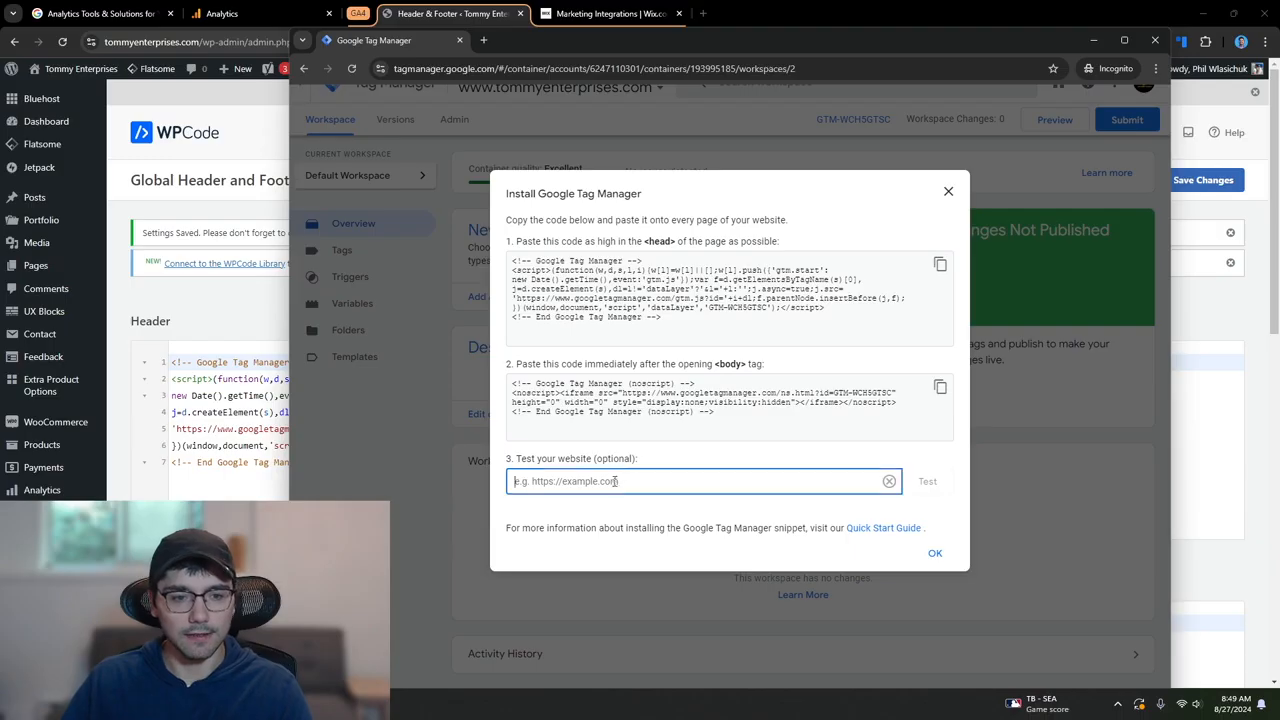
pyautogui.hotkey('ctrl', 'v')
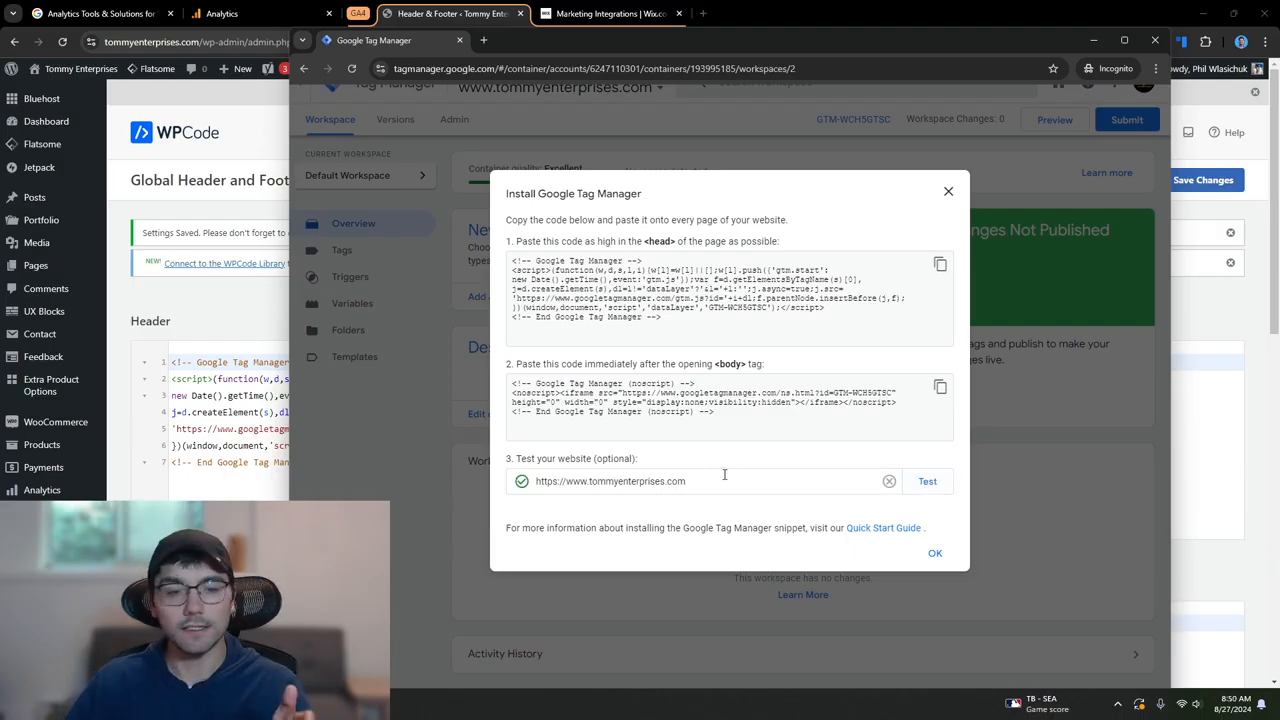
pyautogui.click(937, 553)
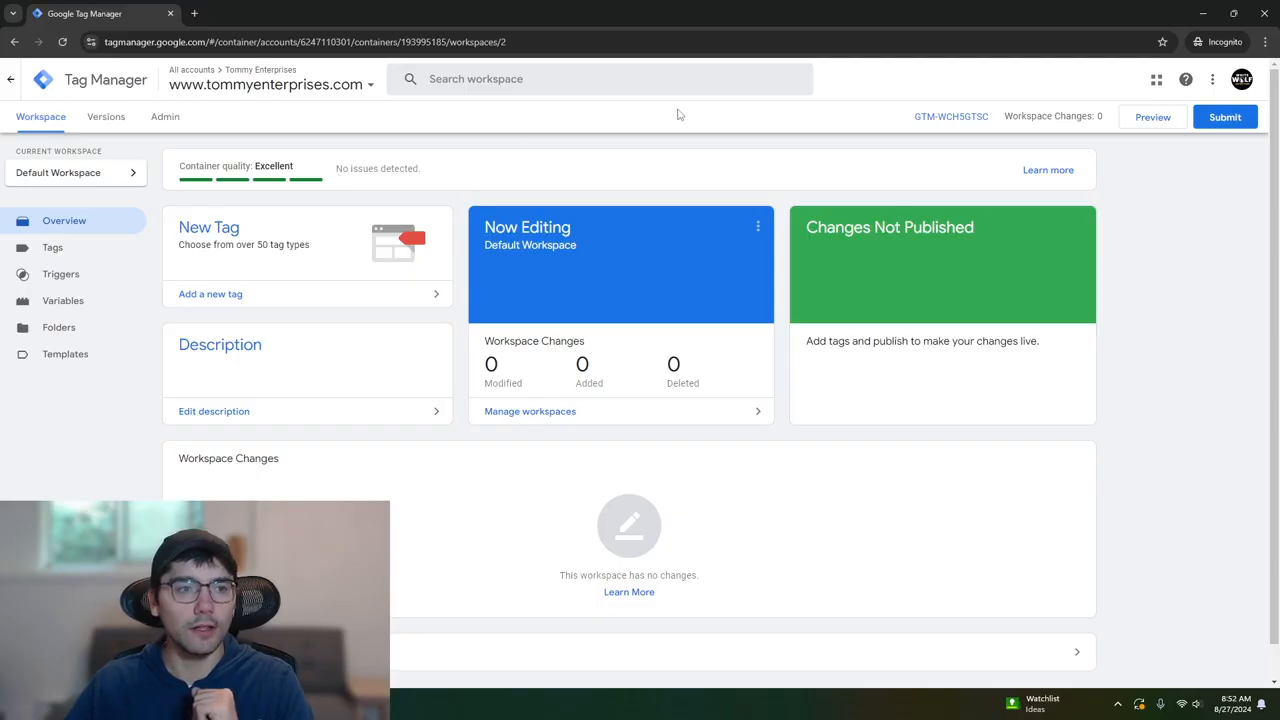
# Step: Examine the container's installation code, version history and user management, plus the workspace's tags, triggers and variables
pyautogui.click(943, 119)
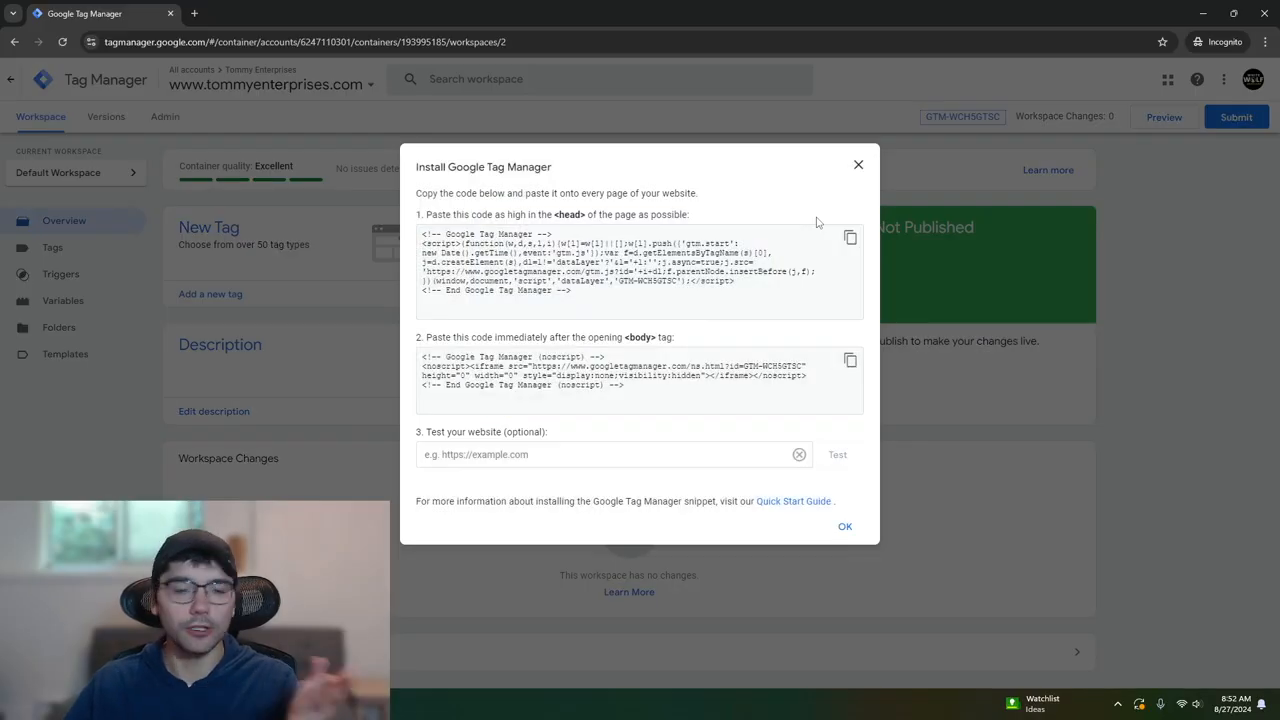
pyautogui.click(858, 166)
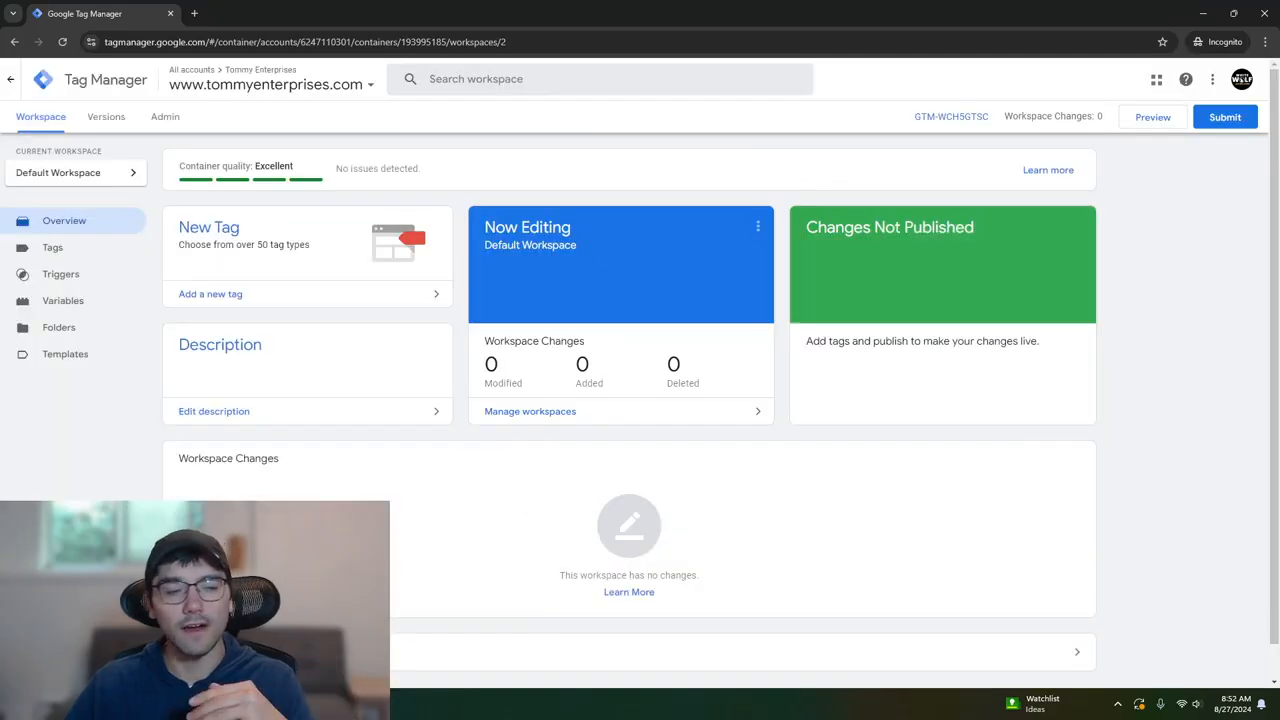
pyautogui.click(165, 117)
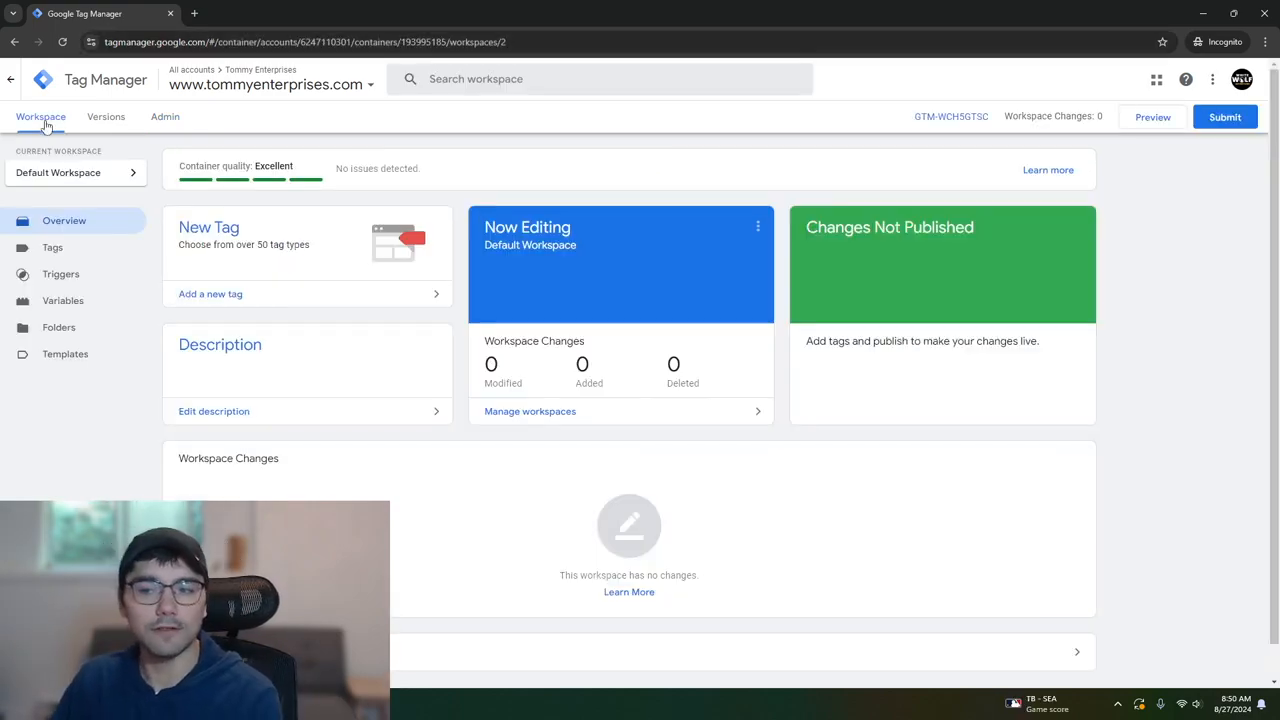
pyautogui.click(101, 122)
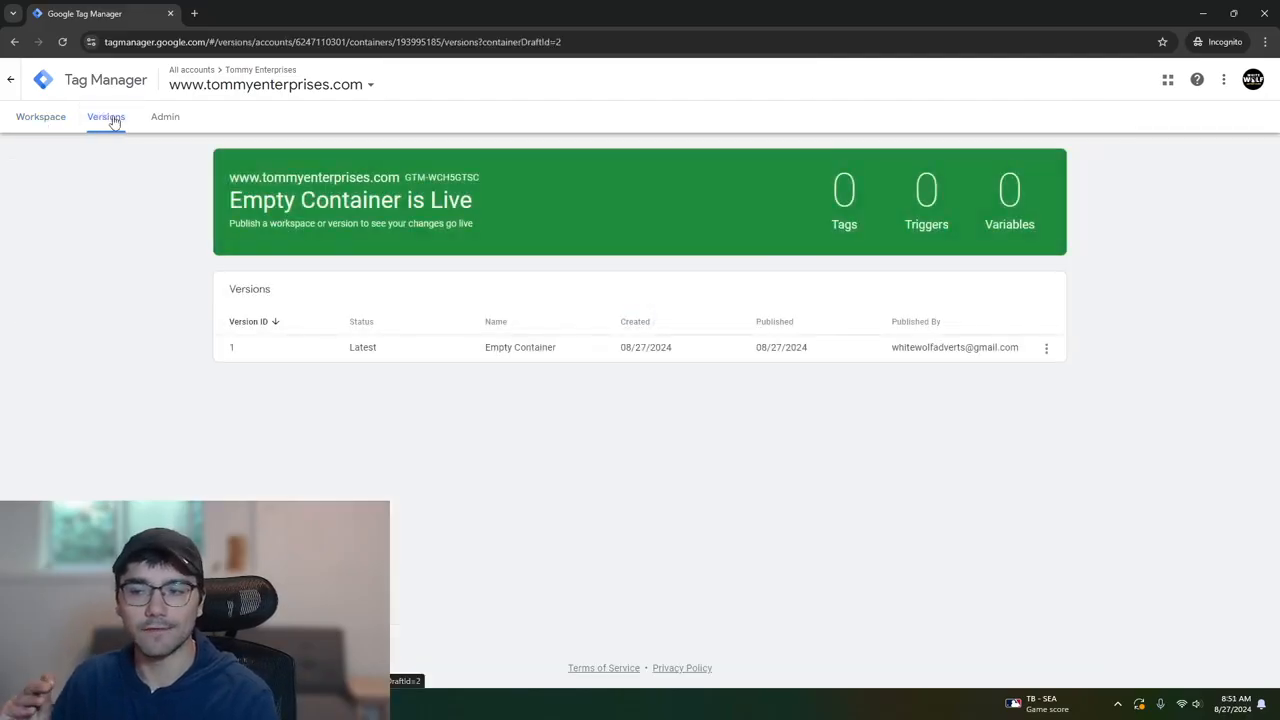
pyautogui.click(163, 121)
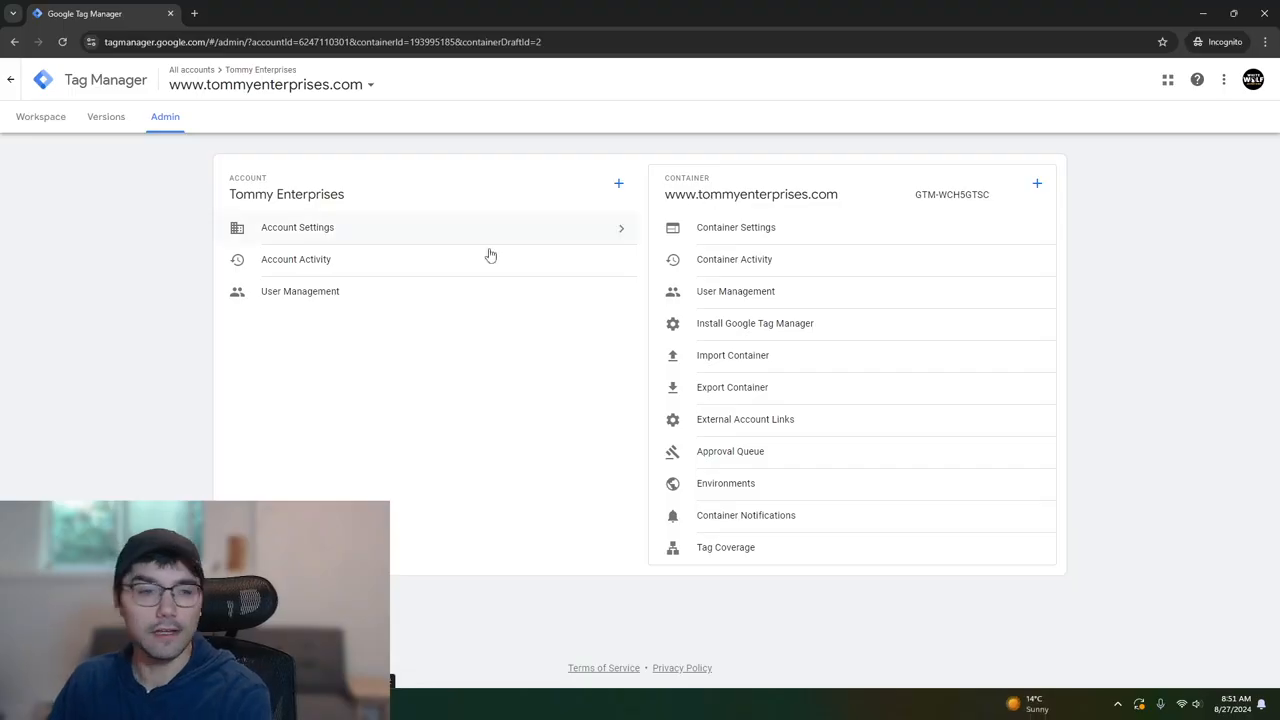
pyautogui.click(349, 299)
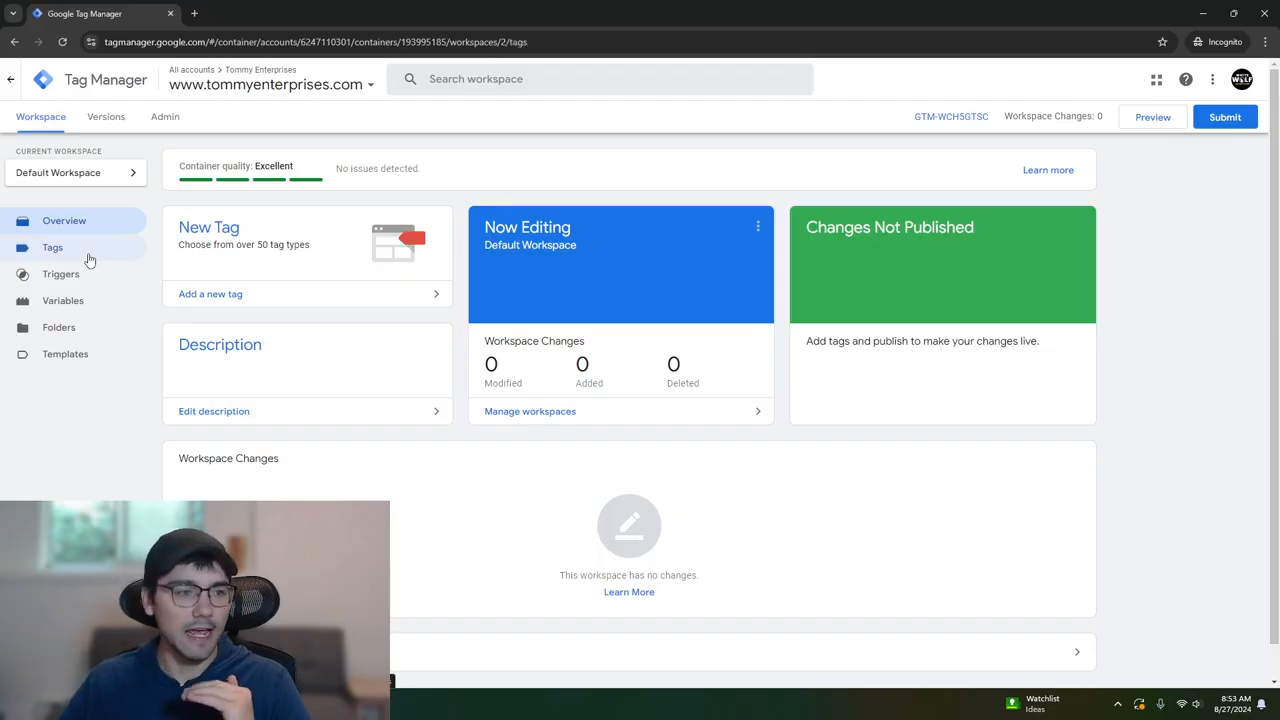
pyautogui.click(86, 256)
pyautogui.click(77, 278)
pyautogui.click(68, 304)
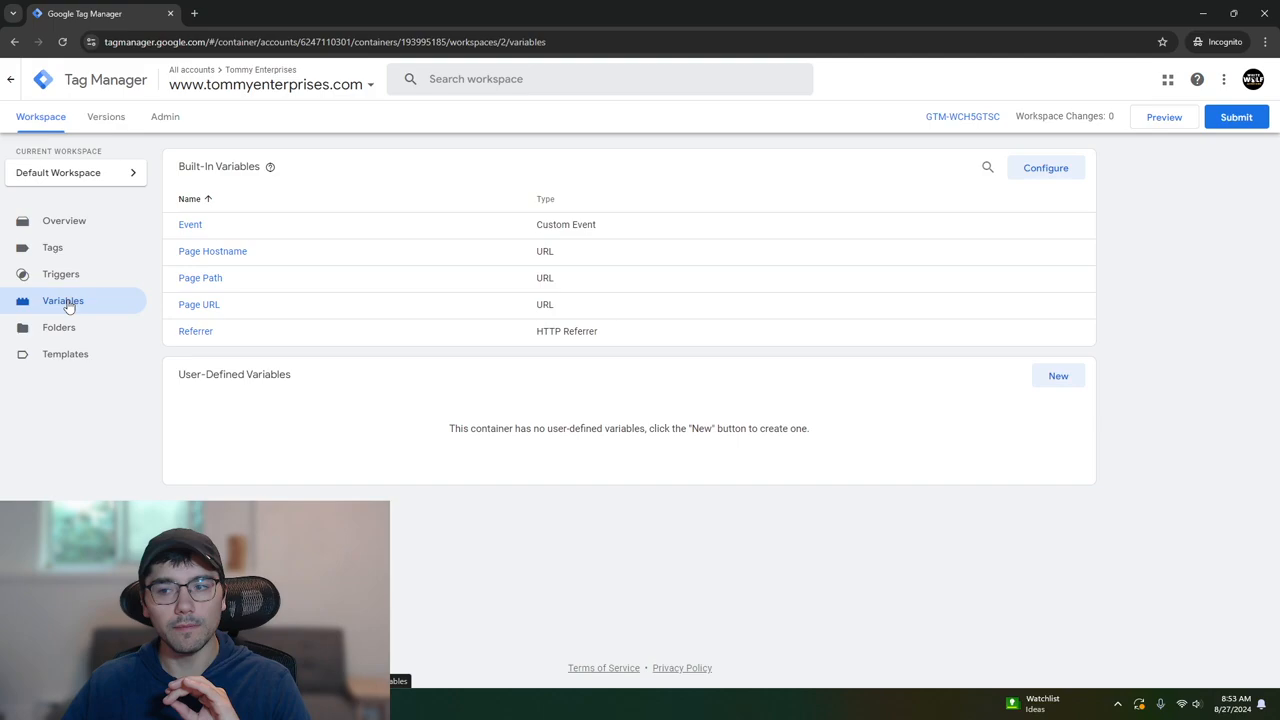
# Step: Start a new tag of type Google Tag and begin its name with "Google Tag -"
pyautogui.click(80, 248)
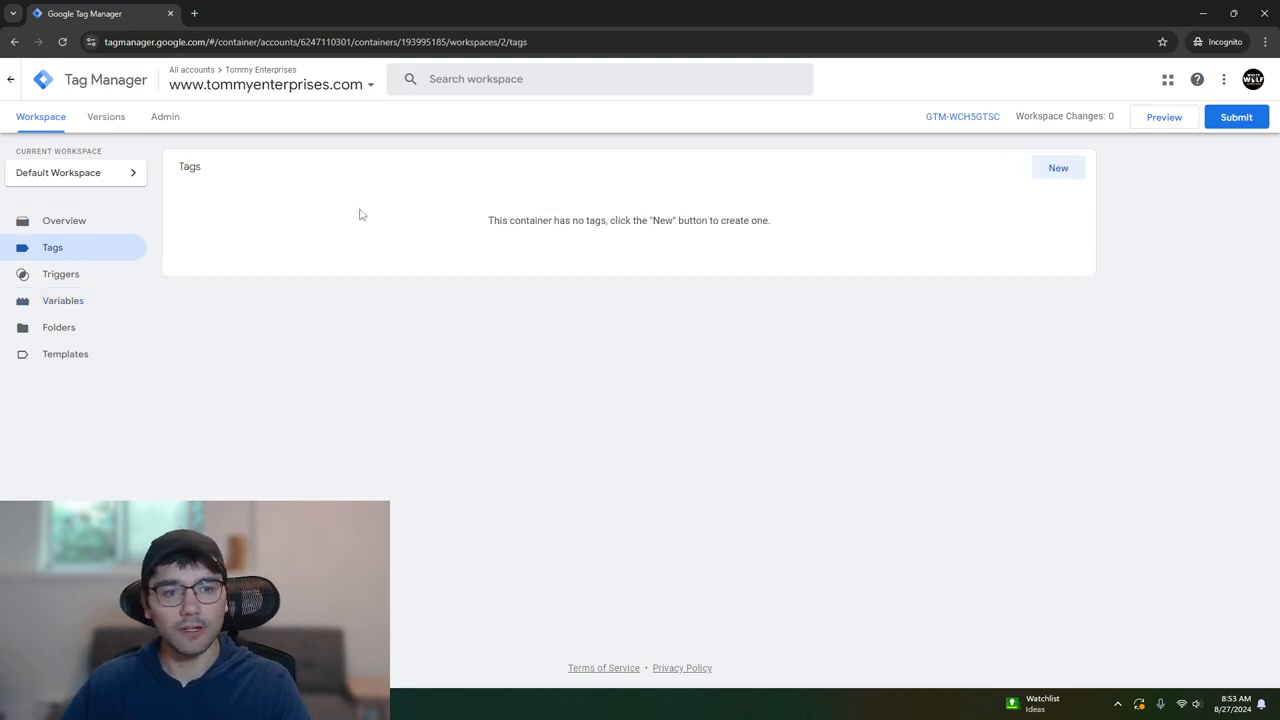
pyautogui.click(1058, 170)
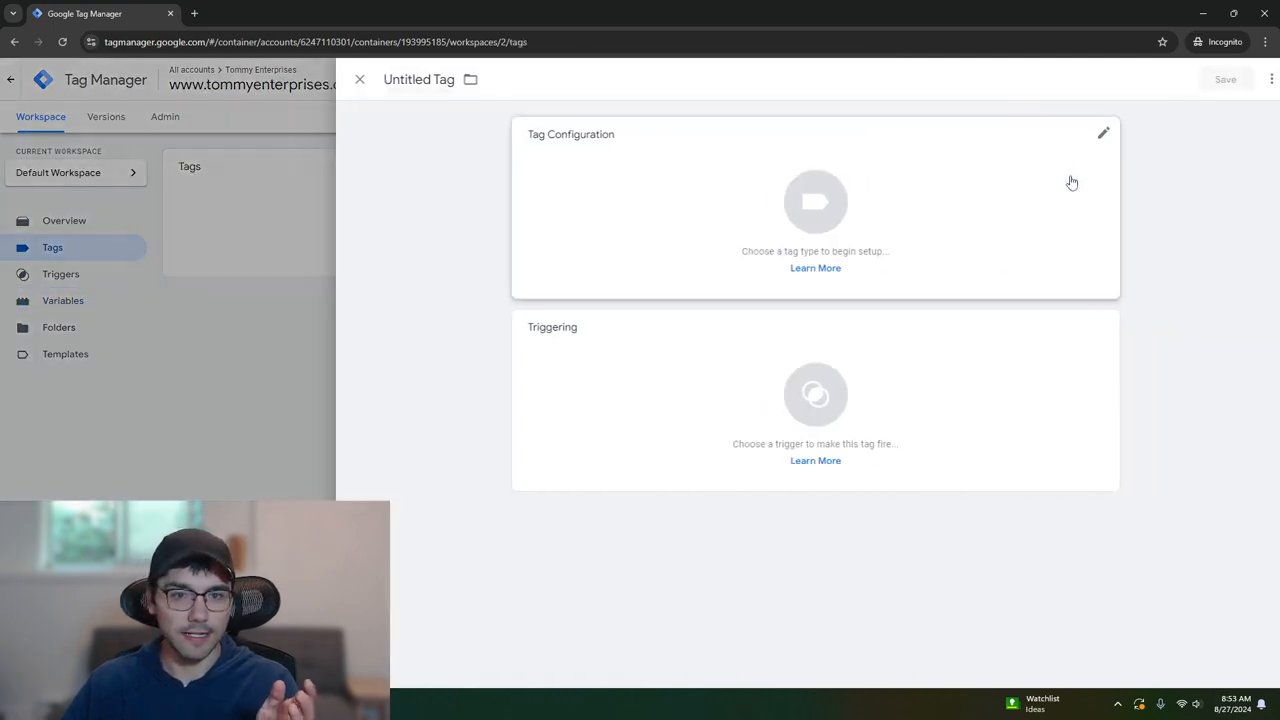
pyautogui.click(880, 191)
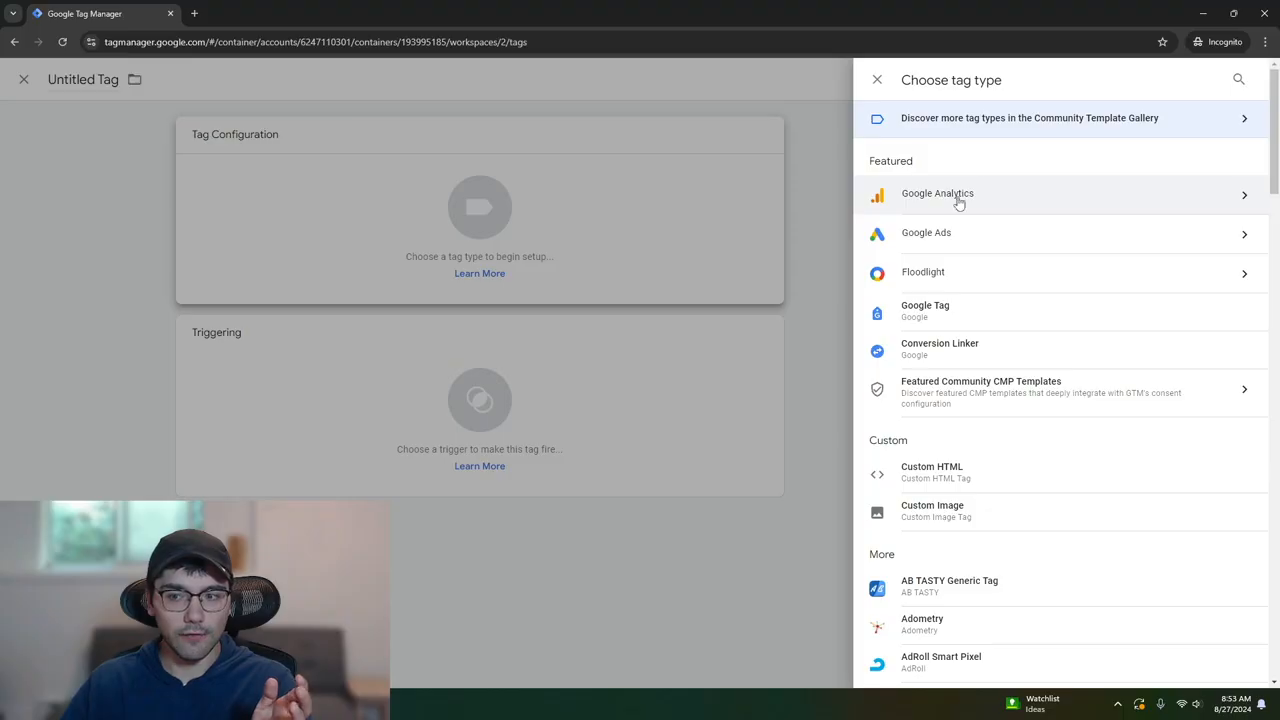
pyautogui.click(956, 198)
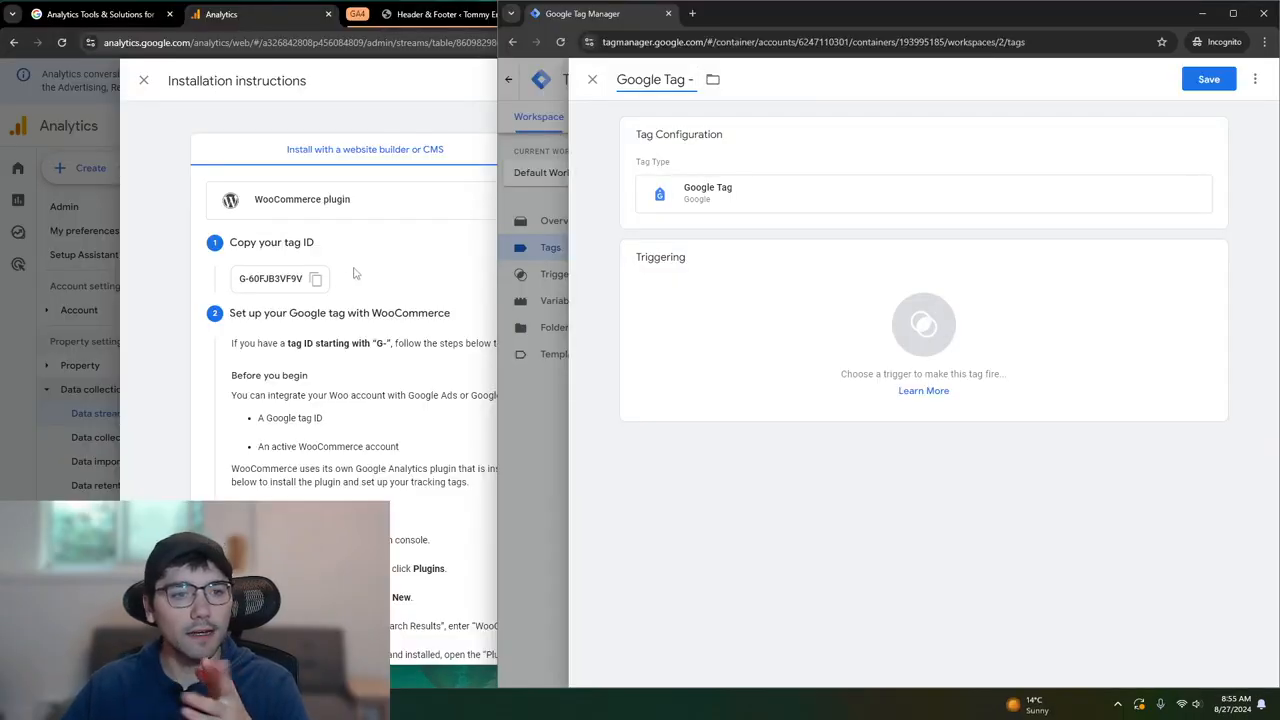
# Step: Configure the Google Tag with tag ID G-60FJB3VF9V copied from Analytics, append that ID to its name, and assign the All Pages trigger
pyautogui.click(315, 279)
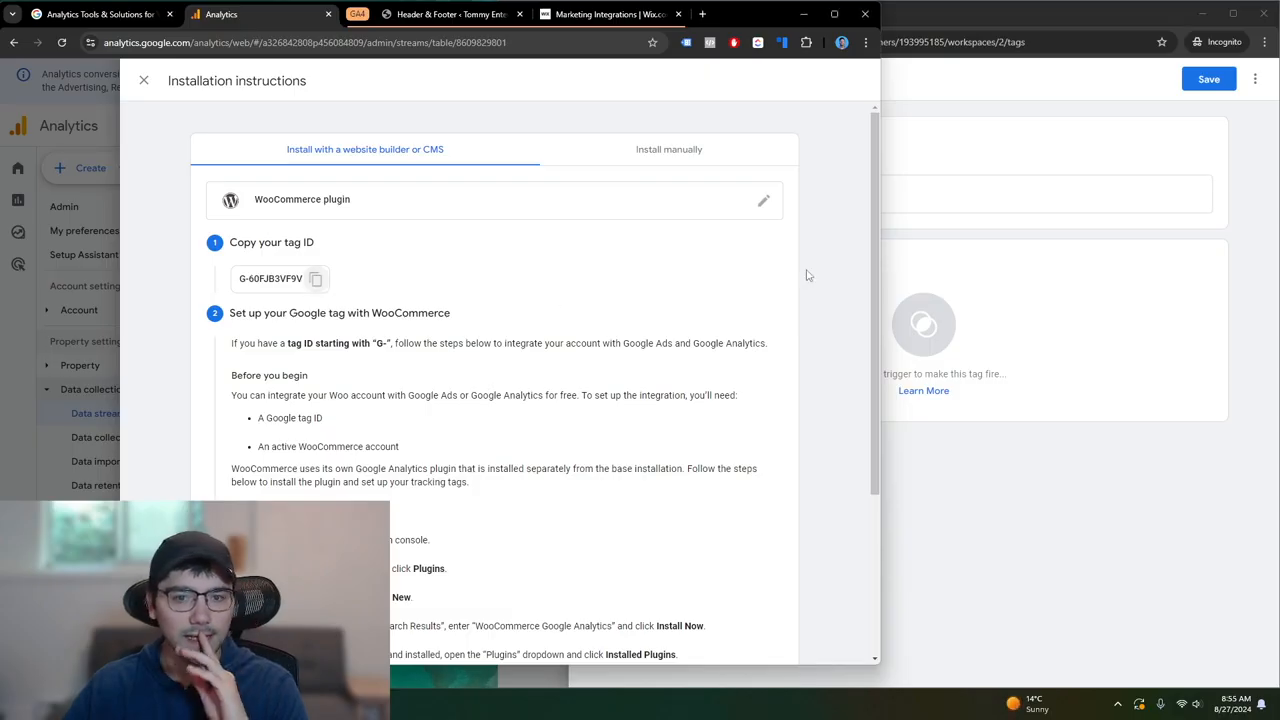
pyautogui.click(943, 229)
pyautogui.click(686, 270)
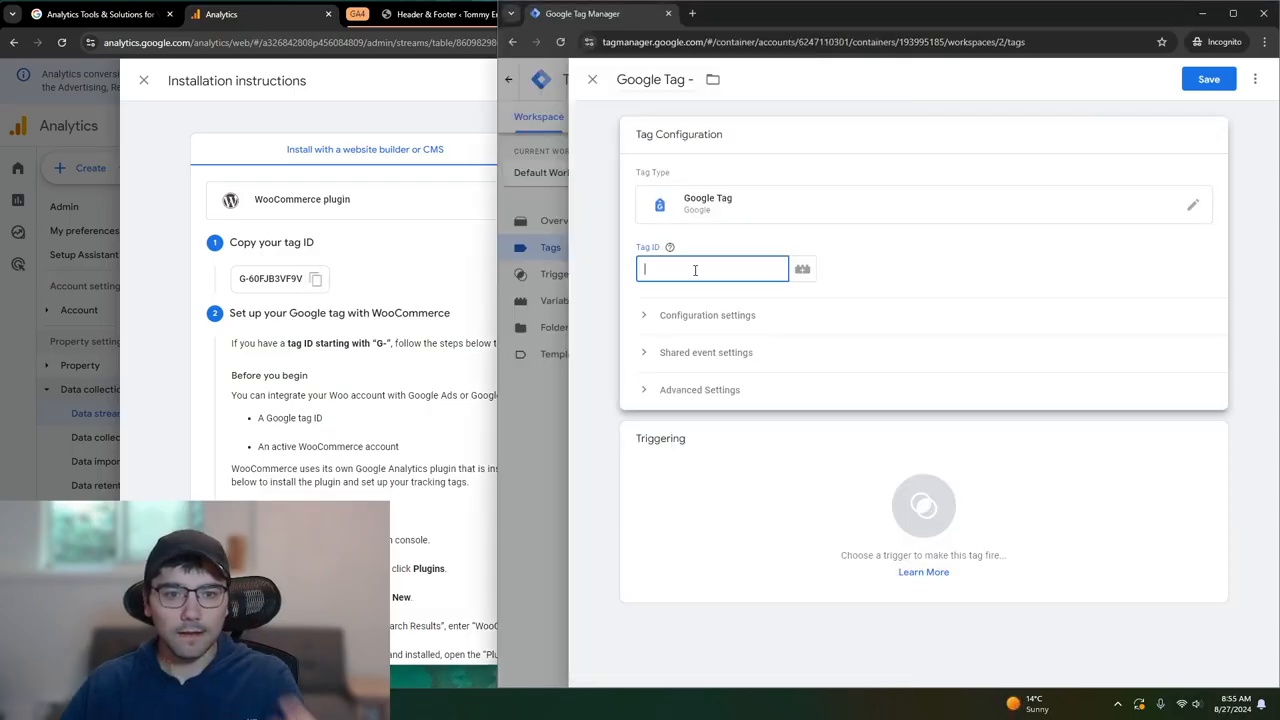
pyautogui.hotkey('ctrl', 'v')
pyautogui.click(940, 270)
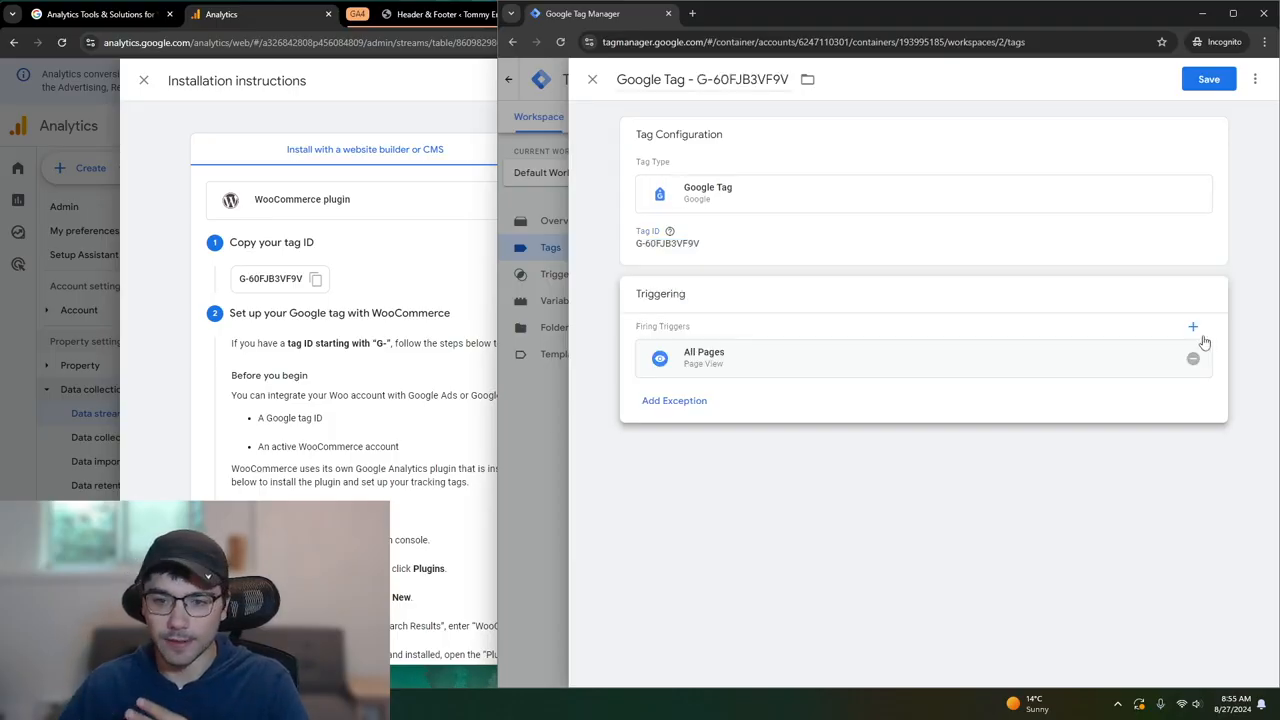
pyautogui.click(1194, 329)
pyautogui.click(1251, 82)
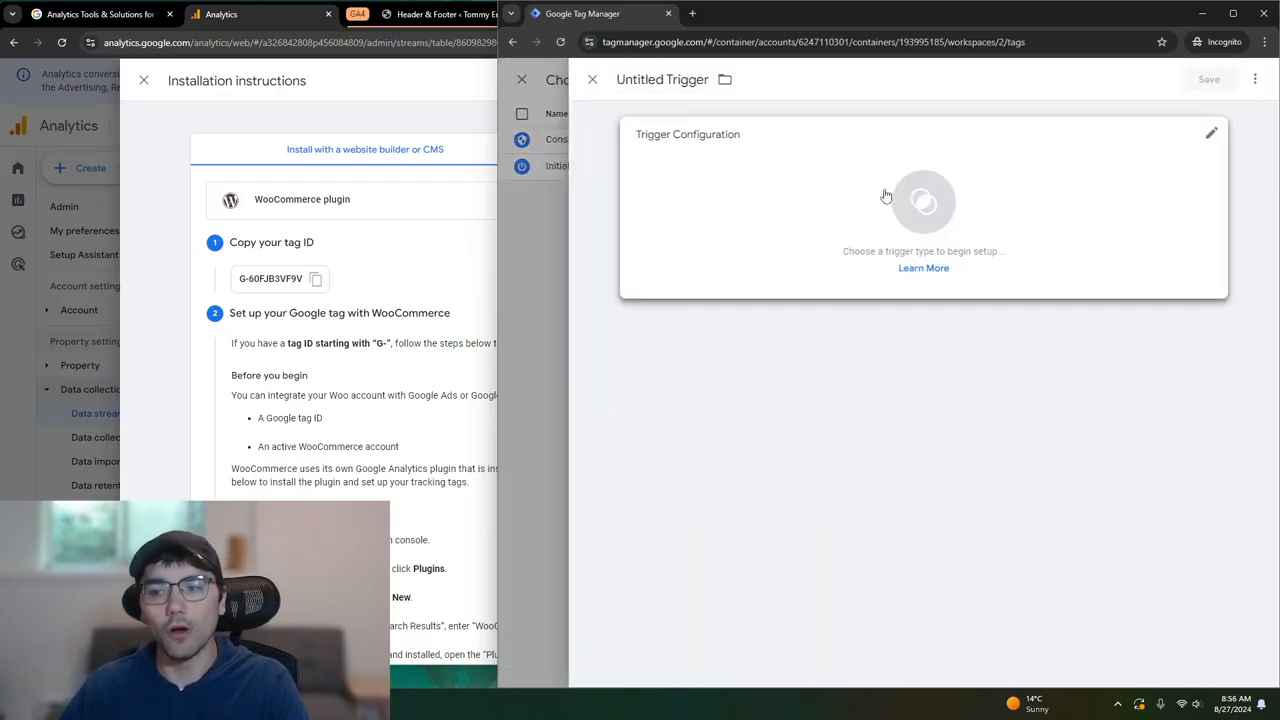
pyautogui.click(754, 183)
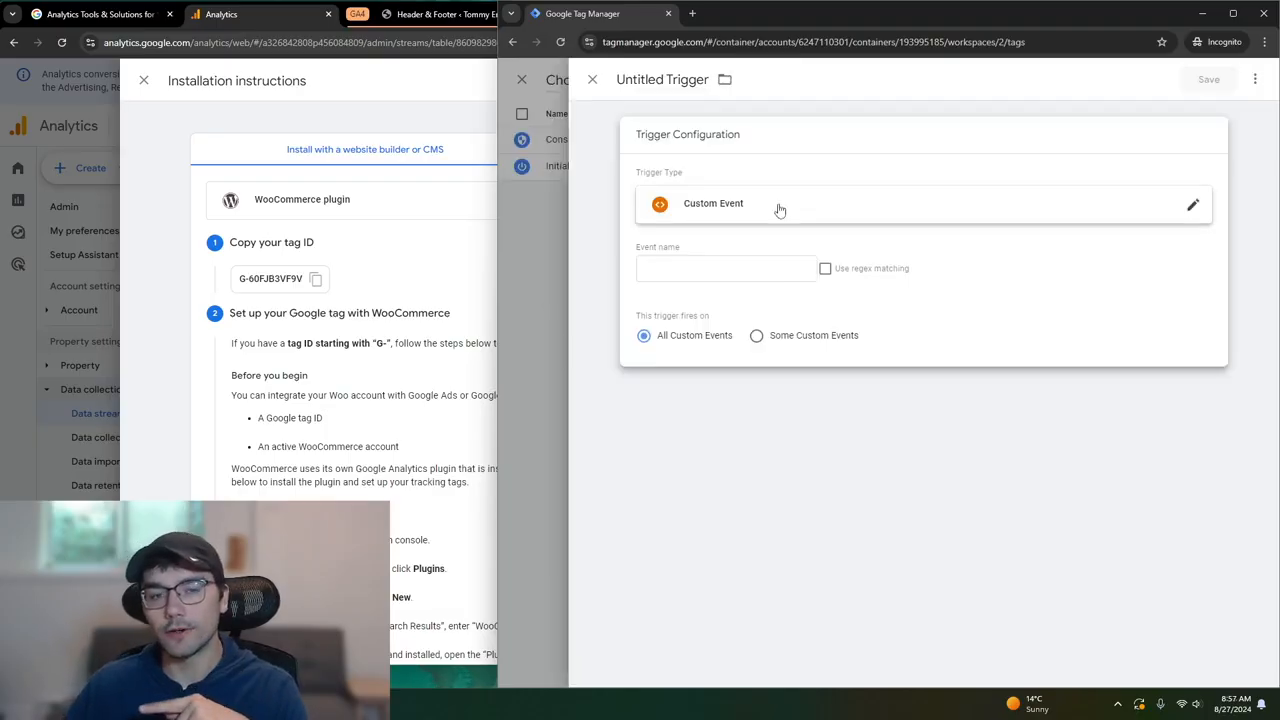
pyautogui.click(780, 210)
pyautogui.scroll(-2, 1040, 480)
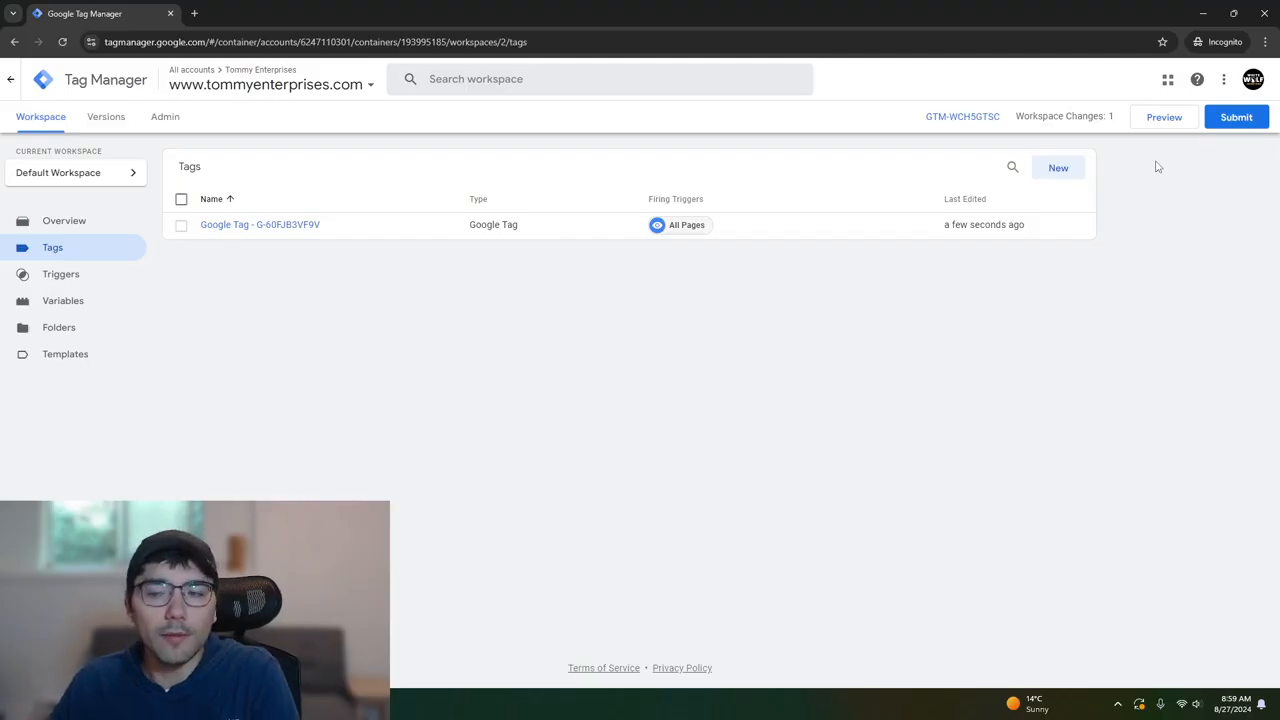
# Step: Create a second tag of type Conversion Linker that fires on the All Pages trigger
pyautogui.click(1059, 168)
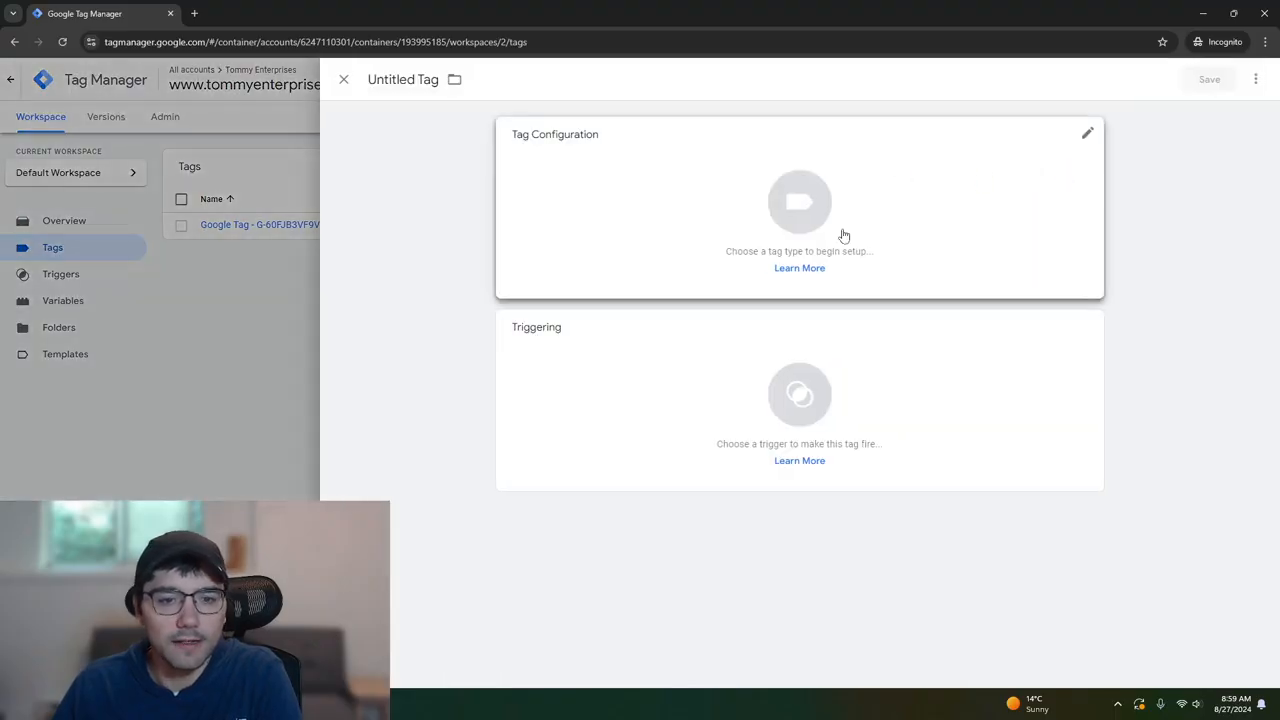
pyautogui.click(817, 371)
pyautogui.click(374, 147)
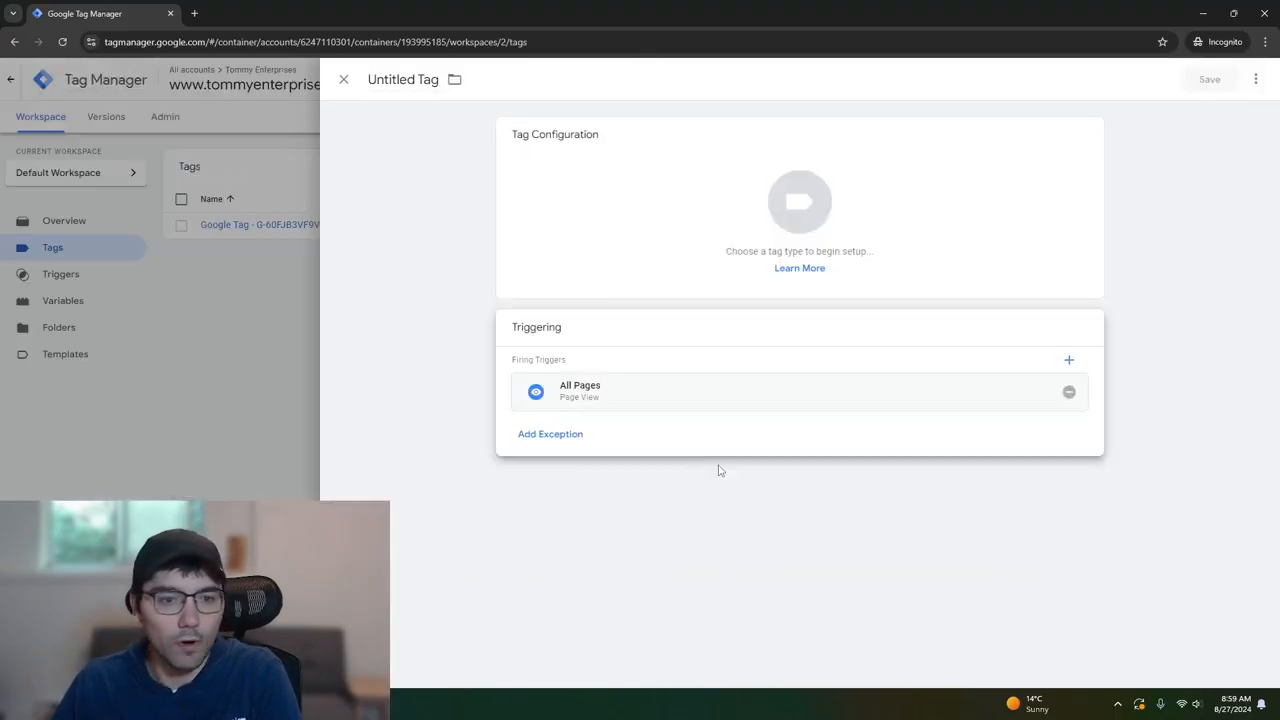
pyautogui.click(614, 194)
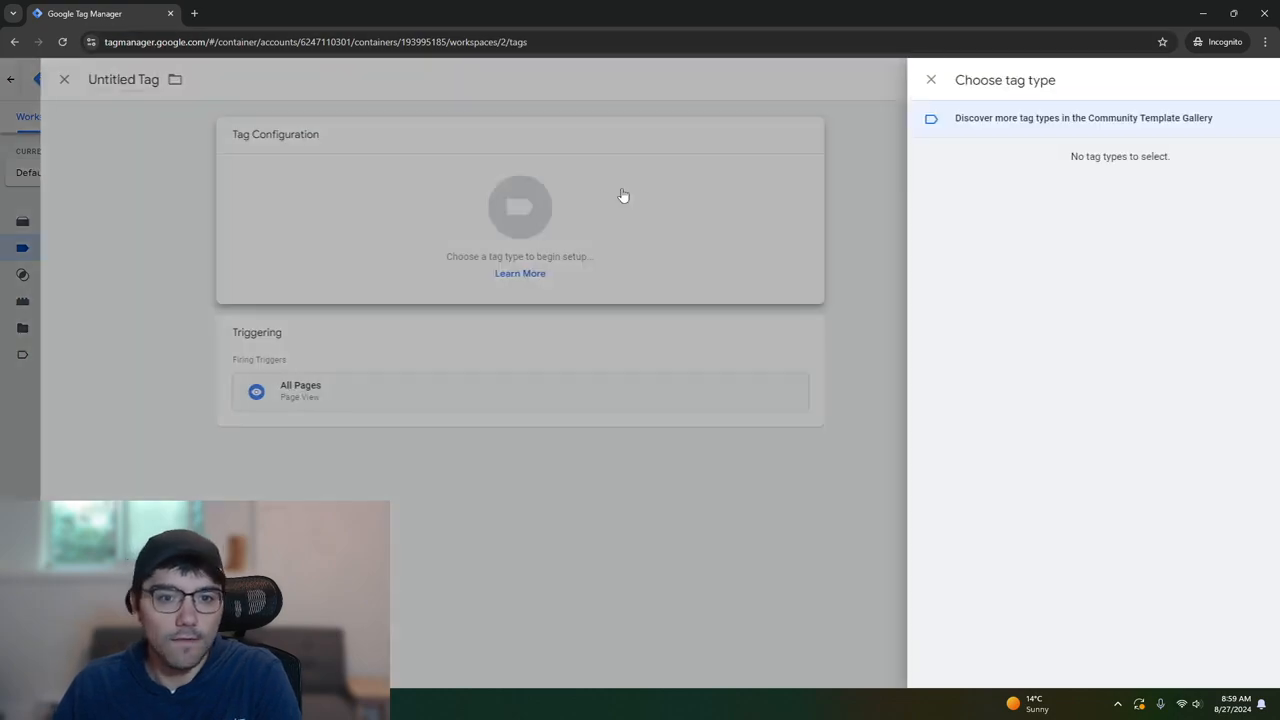
pyautogui.click(940, 347)
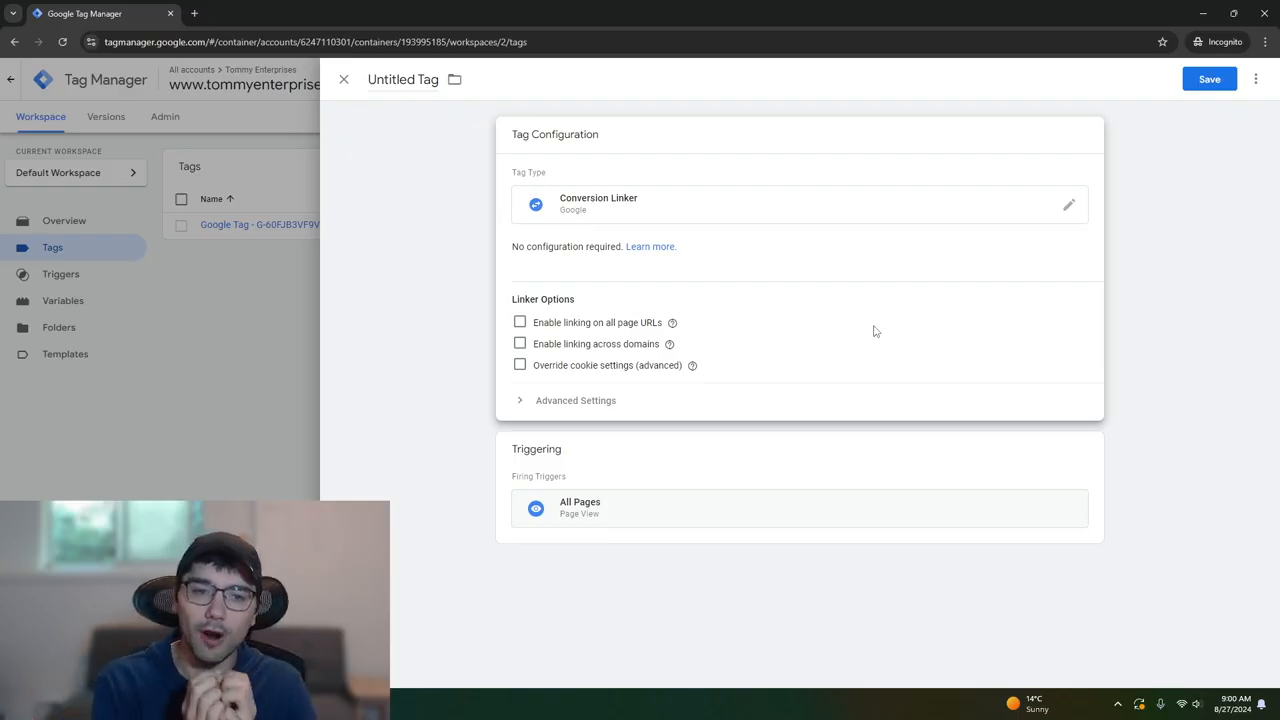
# Step: Name the new tag "Conversion Linker" and save it
pyautogui.click(400, 79)
pyautogui.write('Conver')
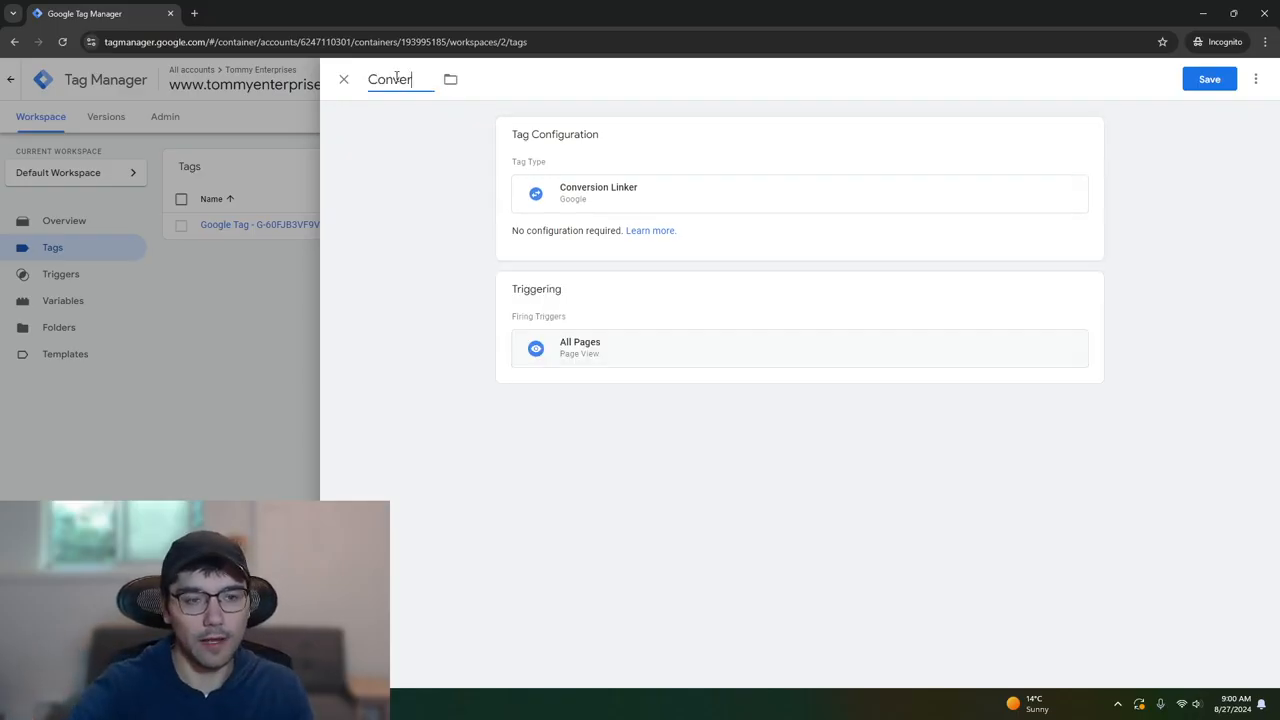
pyautogui.write('sion Linker')
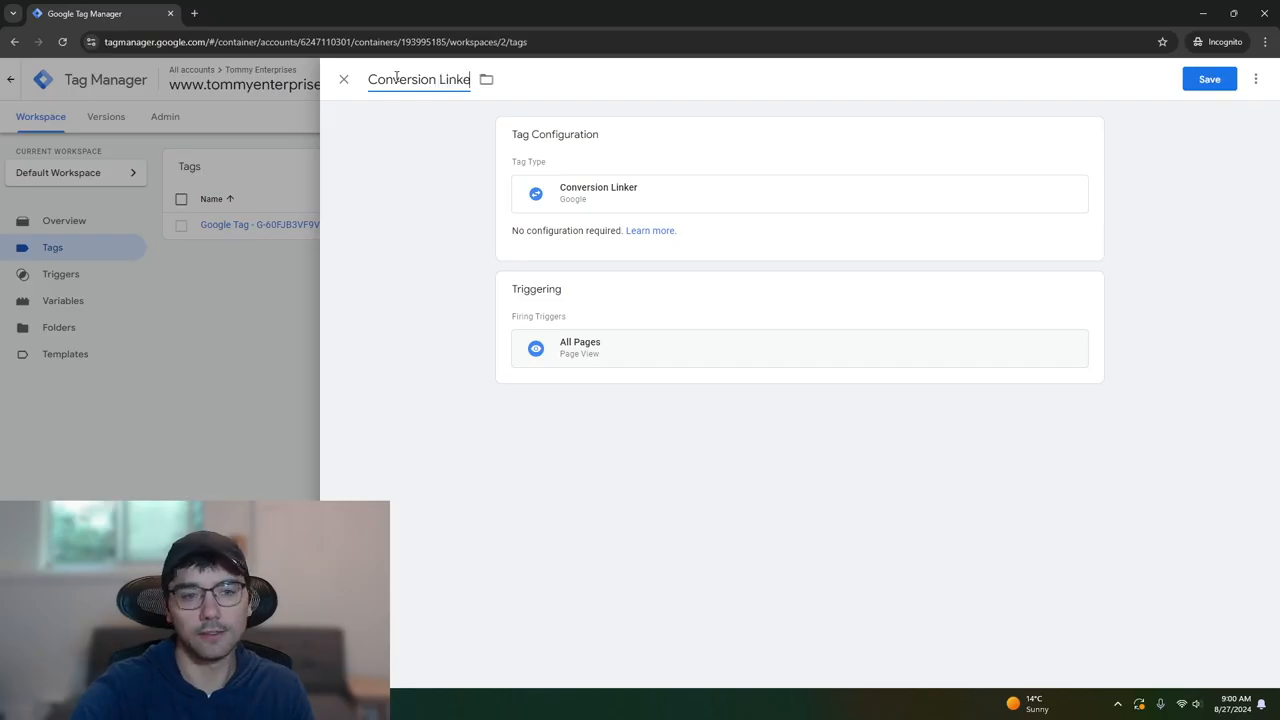
pyautogui.click(1212, 80)
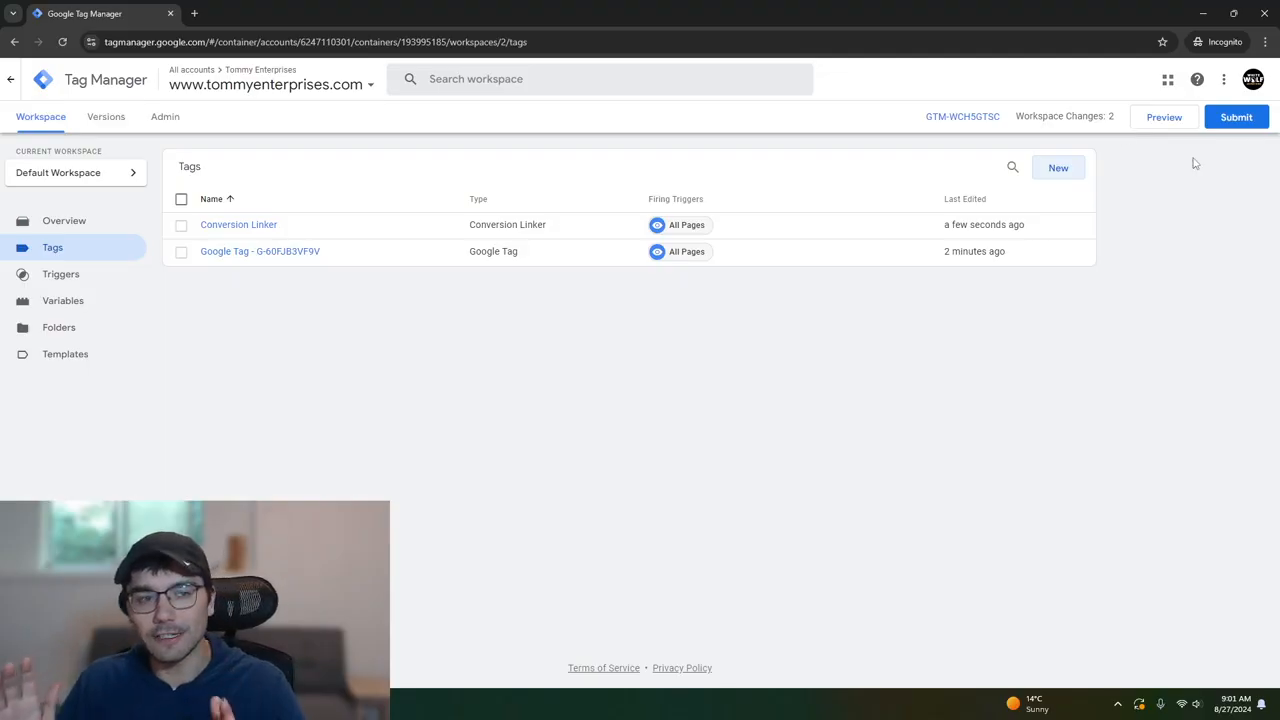
# Step: Publish the workspace changes as a version named "Google Tag and Conversion Linker"
pyautogui.click(1236, 118)
pyautogui.write('Google Tag and Conversion Linker')
pyautogui.click(1225, 80)
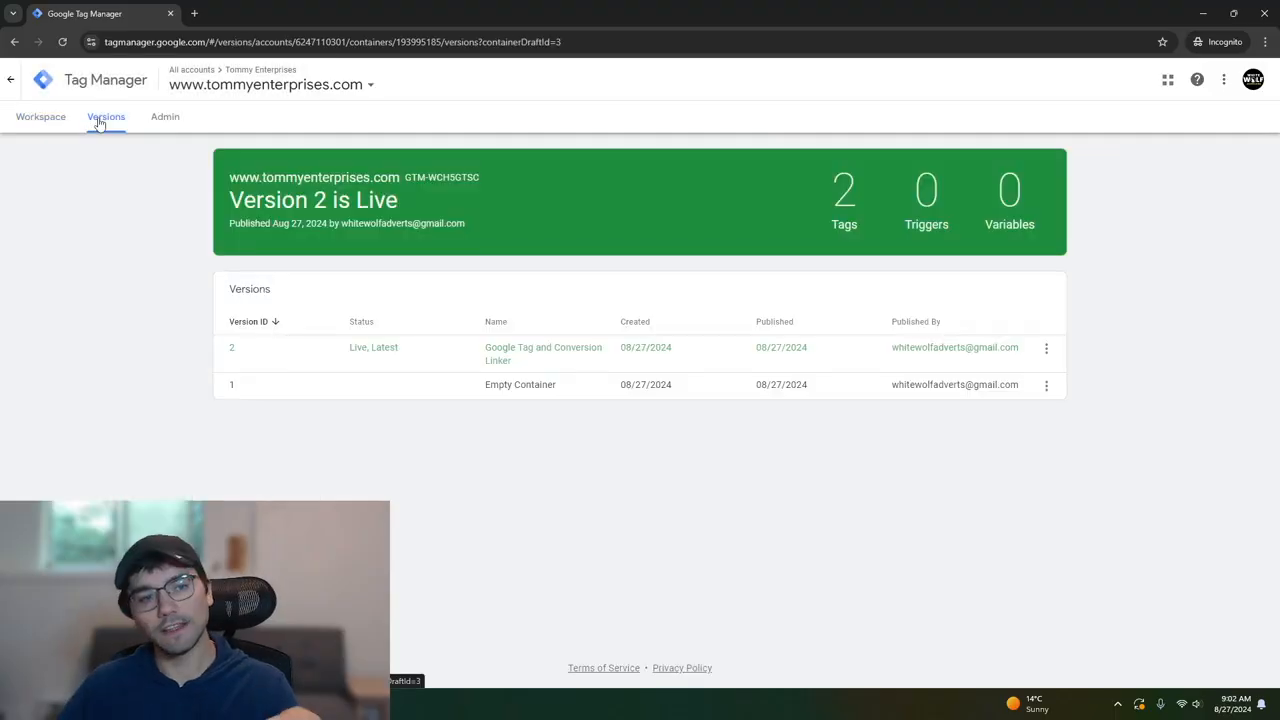